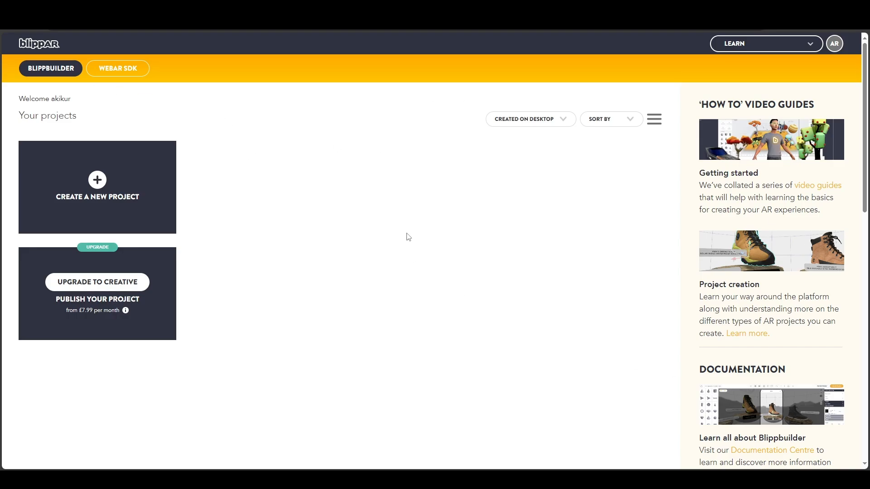
# - Create a new project named Quiz that presents AR on top of physical surfaces
pyautogui.click(98, 205)
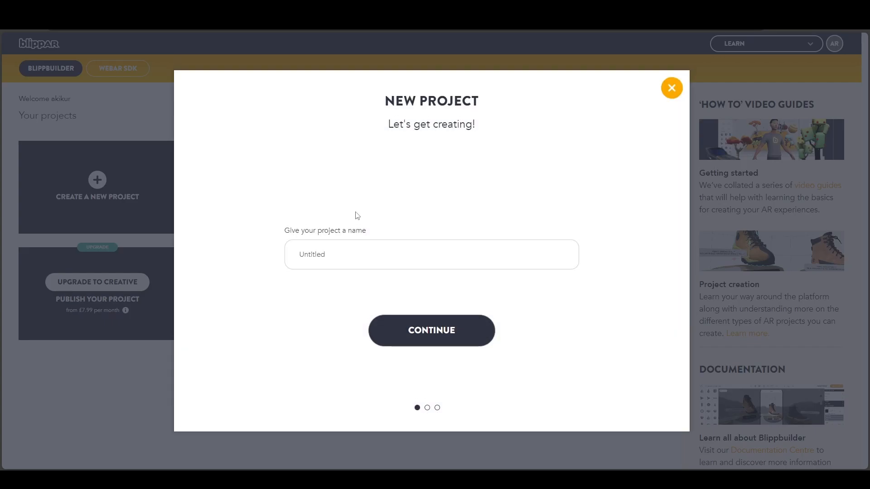
pyautogui.click(368, 260)
pyautogui.write('Quiz')
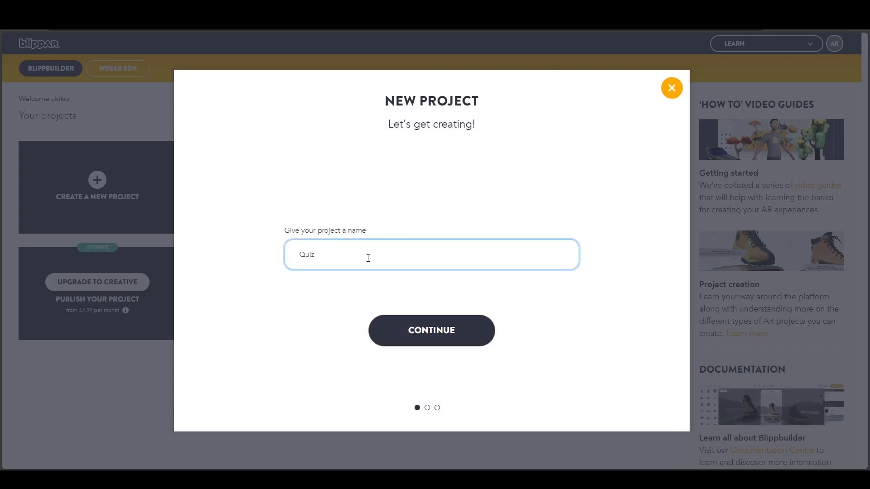
pyautogui.click(431, 330)
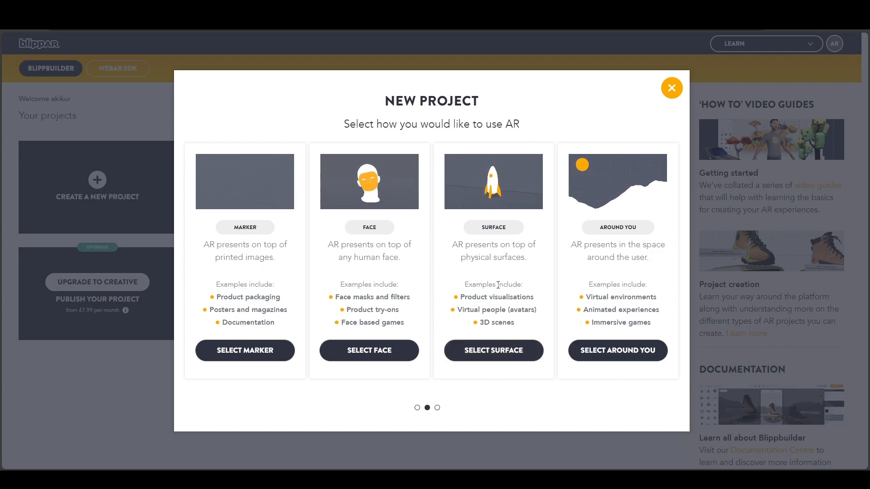
pyautogui.click(487, 353)
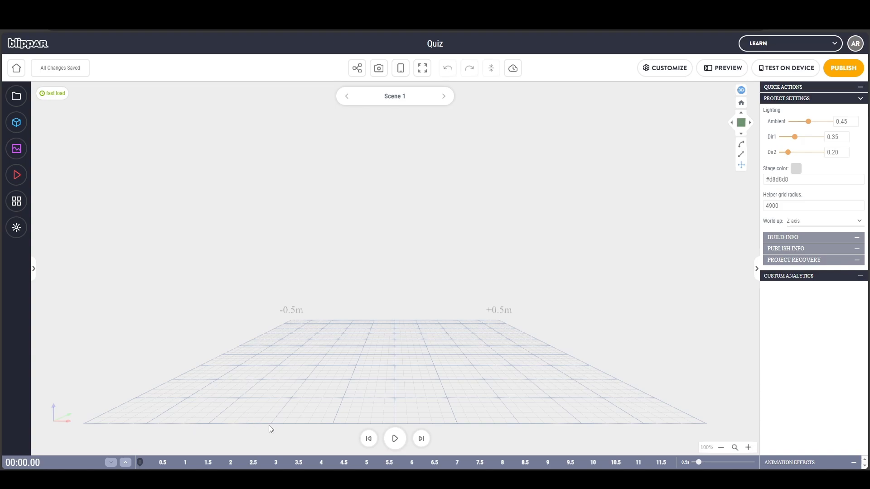
# - Look through the asset library, 3D models, images, videos, widgets and lights available for the project
pyautogui.click(17, 101)
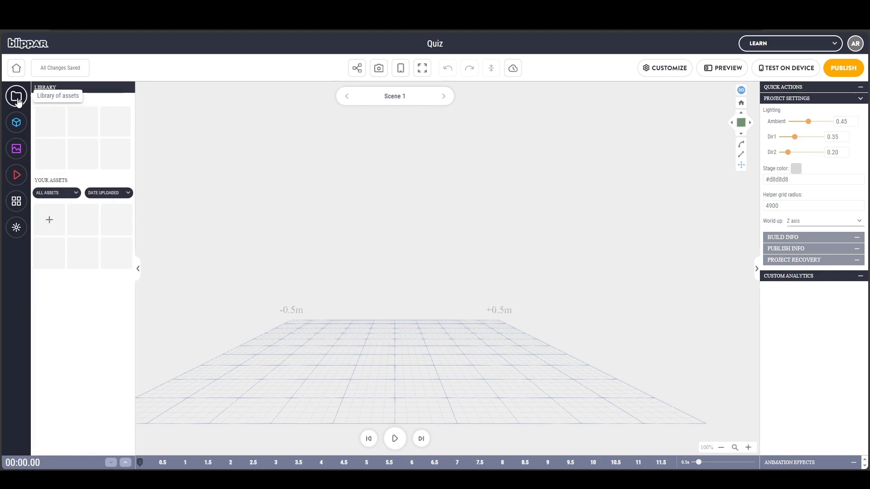
pyautogui.click(18, 101)
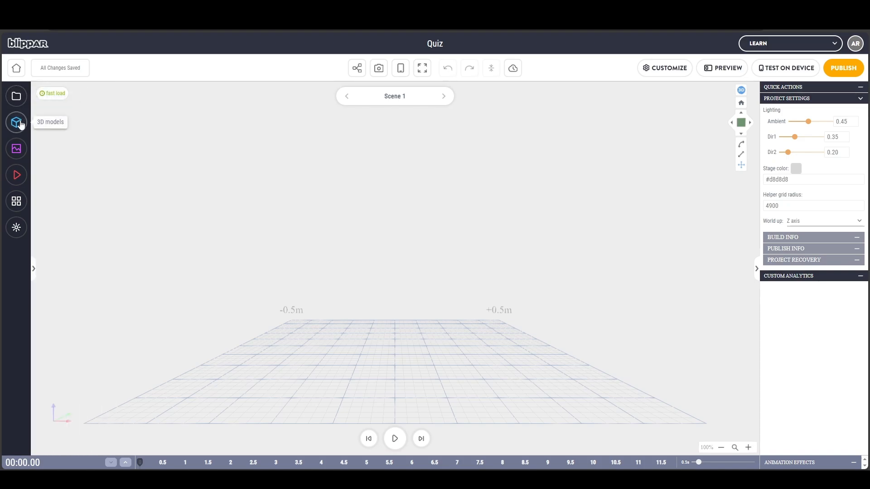
pyautogui.click(18, 123)
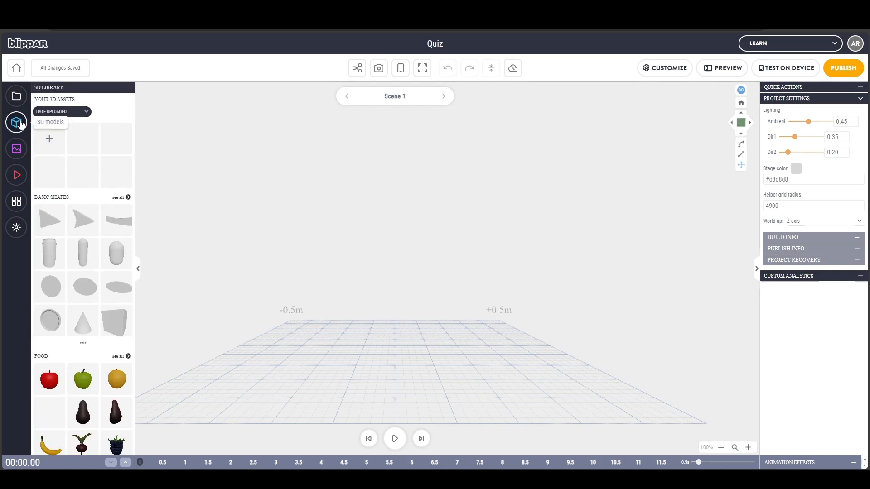
pyautogui.click(18, 155)
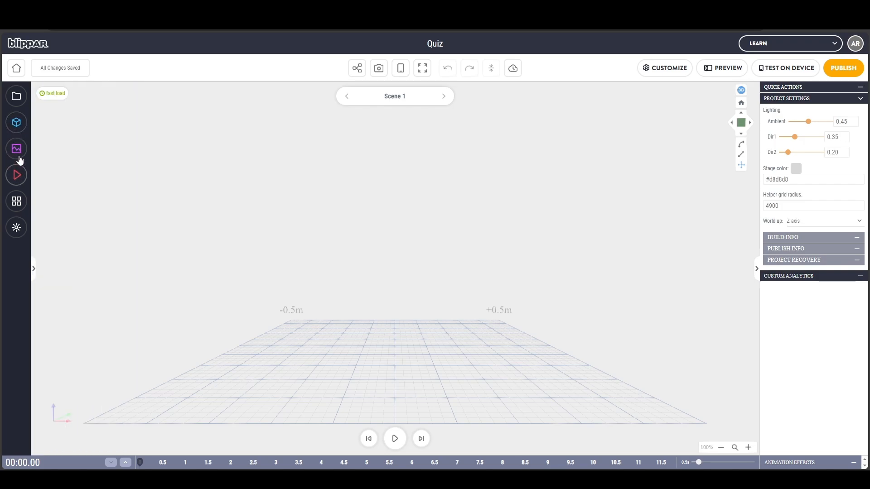
pyautogui.click(23, 180)
pyautogui.click(17, 201)
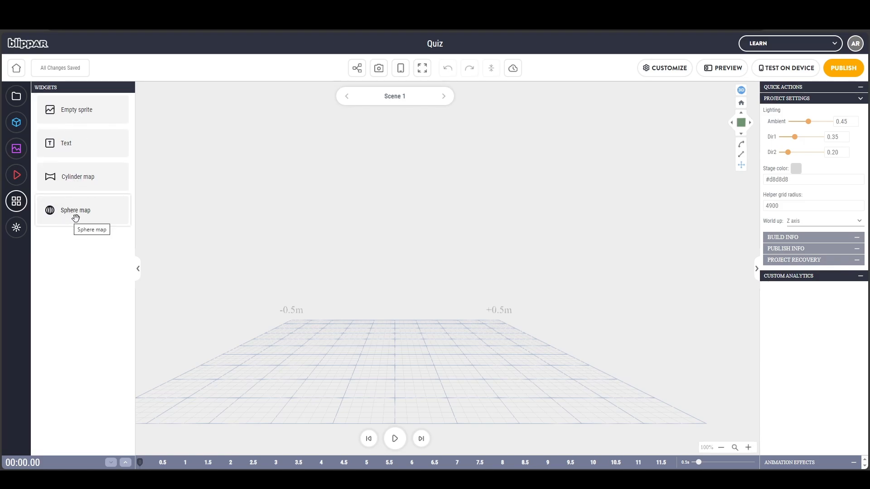
pyautogui.click(24, 227)
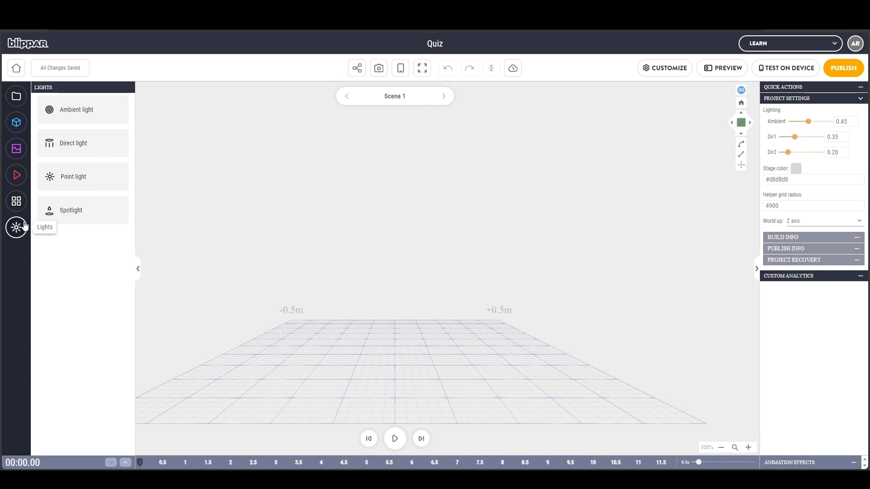
pyautogui.click(23, 226)
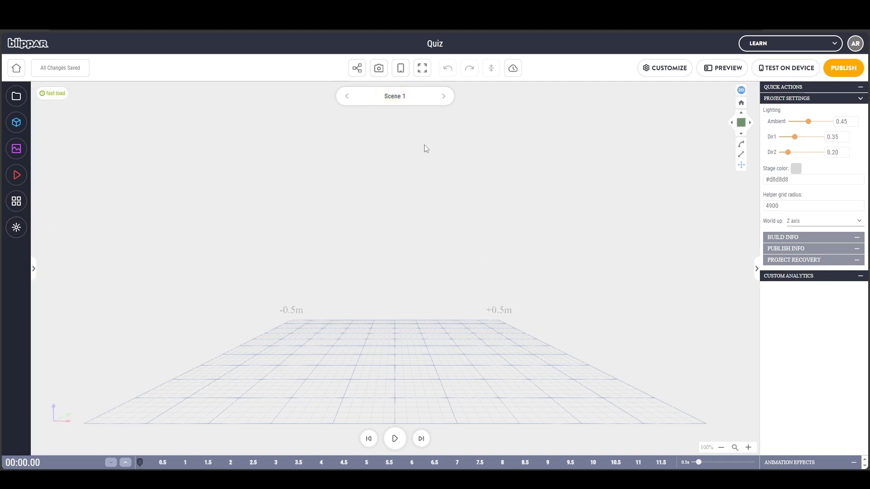
# - Rename Scene 1 as Home in the project's scene list
pyautogui.click(397, 98)
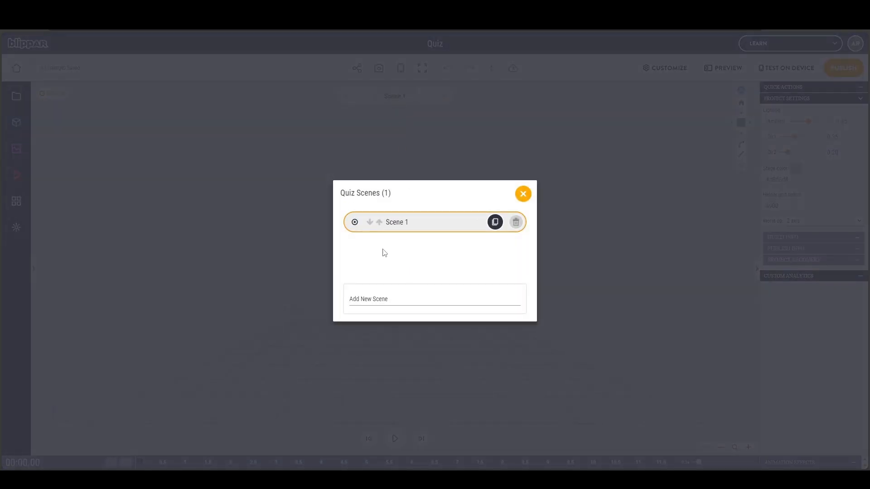
pyautogui.click(369, 298)
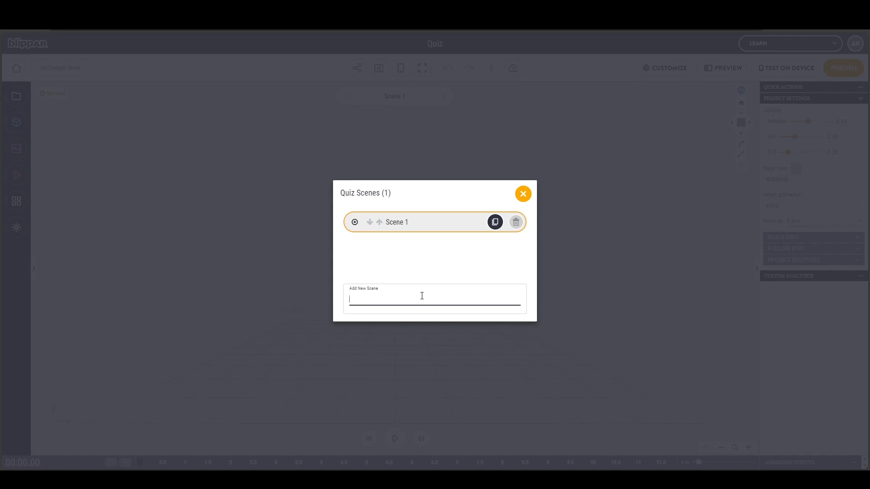
pyautogui.click(405, 223)
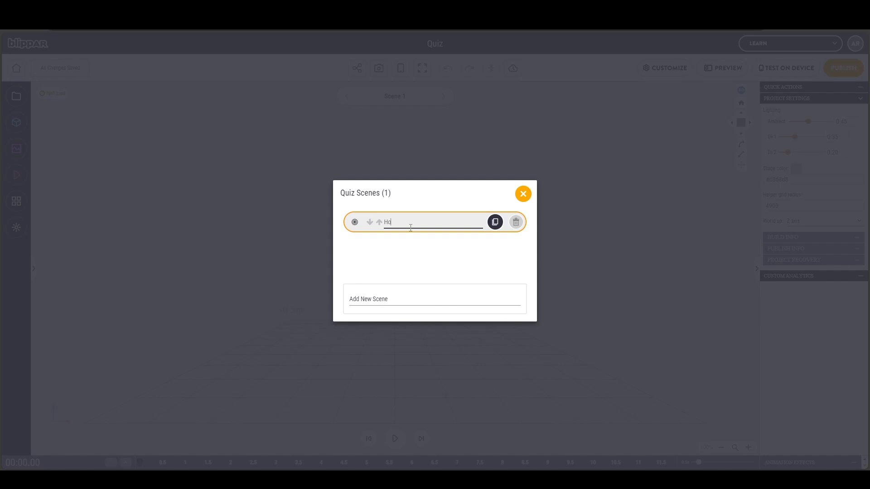
# - Add a new scene named Question 1 to the project and close the scene list
pyautogui.click(424, 302)
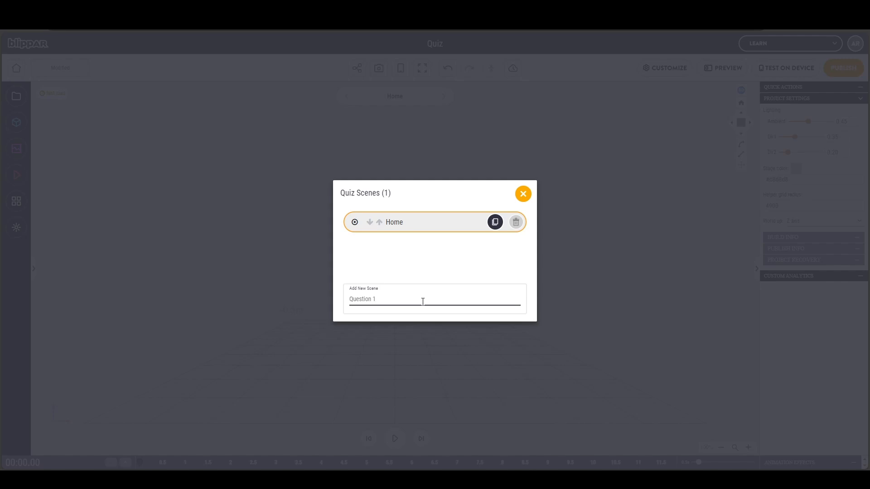
pyautogui.click(545, 277)
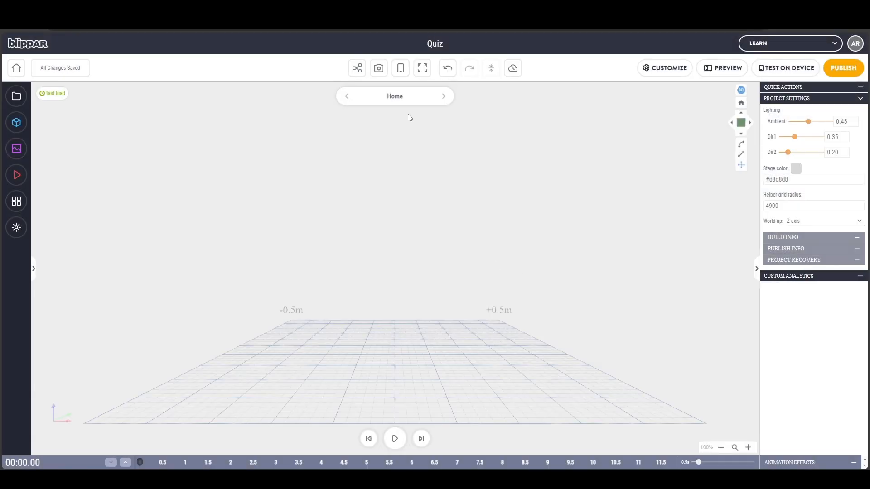
pyautogui.click(405, 100)
pyautogui.click(398, 297)
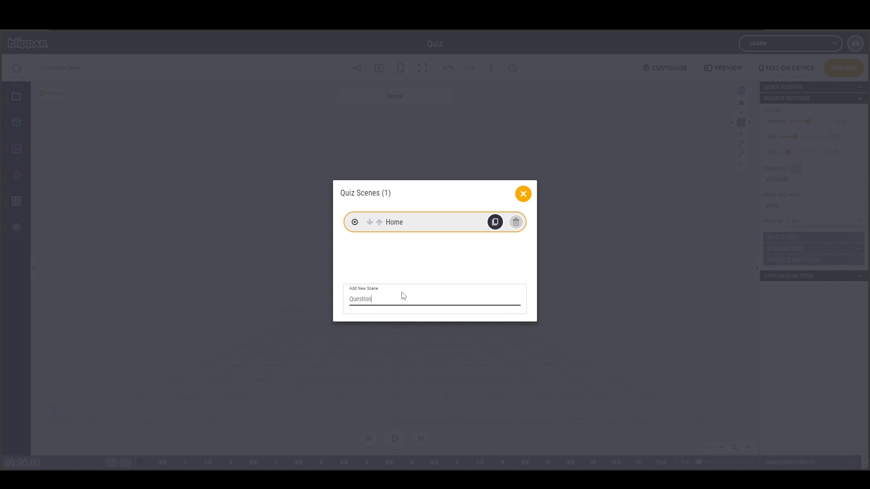
pyautogui.write('Question 1')
pyautogui.press('Return')
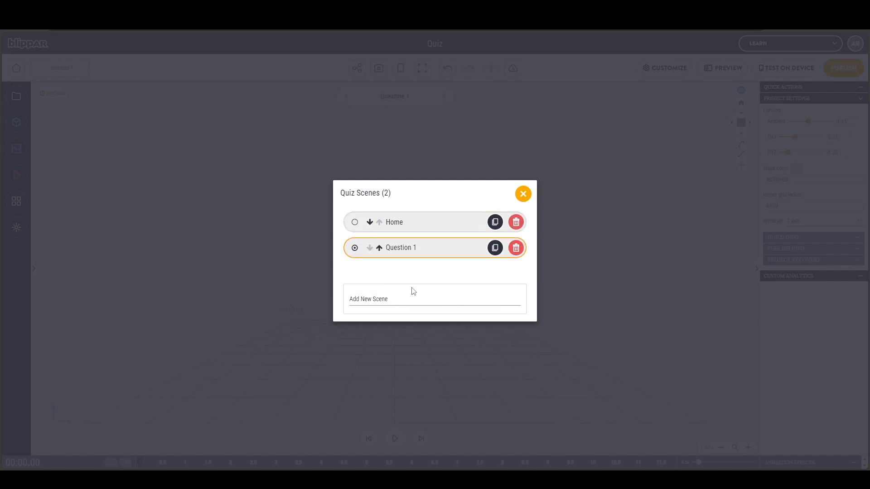
pyautogui.click(403, 225)
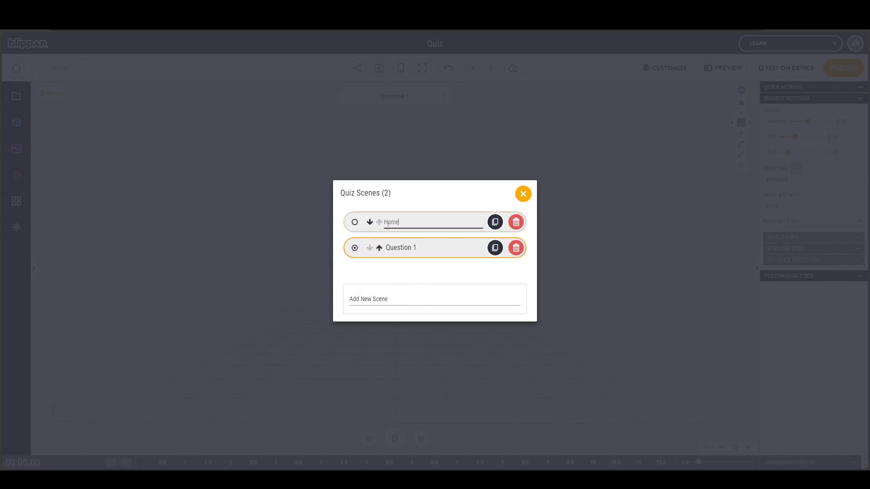
pyautogui.click(413, 277)
pyautogui.click(523, 195)
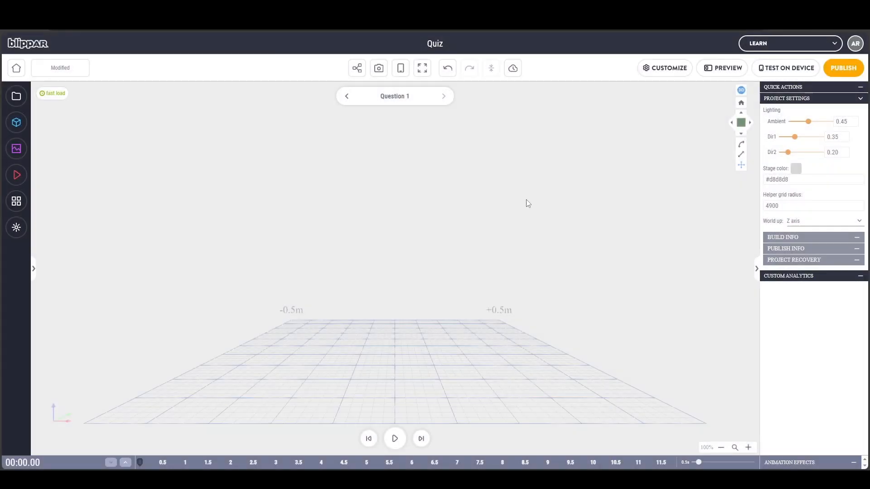
# - Switch between the two scenes and return to the Home scene
pyautogui.click(346, 96)
pyautogui.click(448, 101)
pyautogui.click(348, 96)
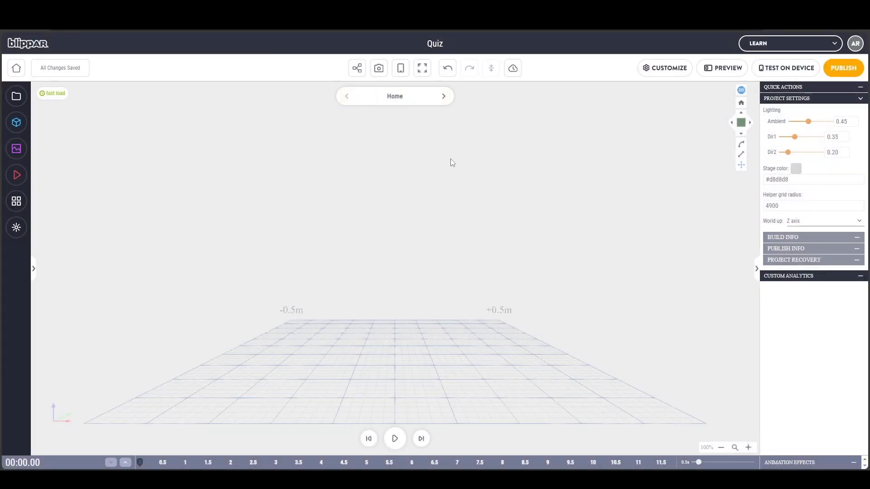
# - Cycle the phone preview through portrait and landscape frames, and view the Home scene's Actions and Events Creator
pyautogui.click(401, 74)
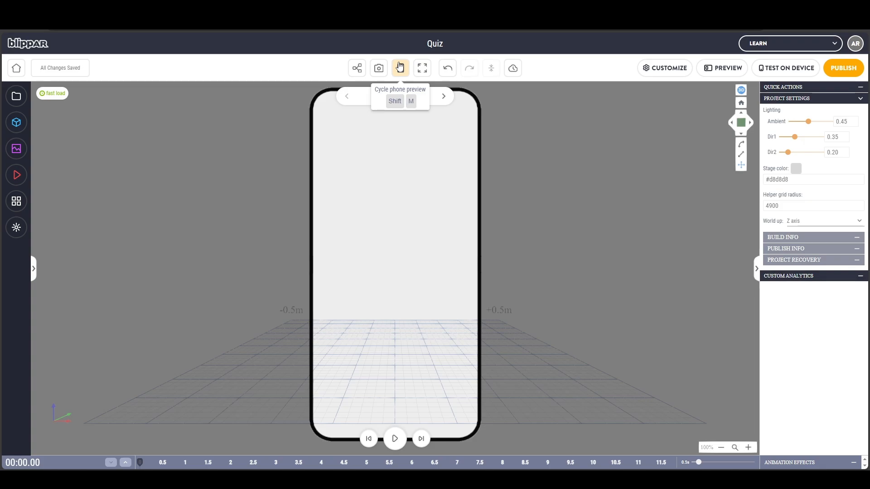
pyautogui.click(400, 67)
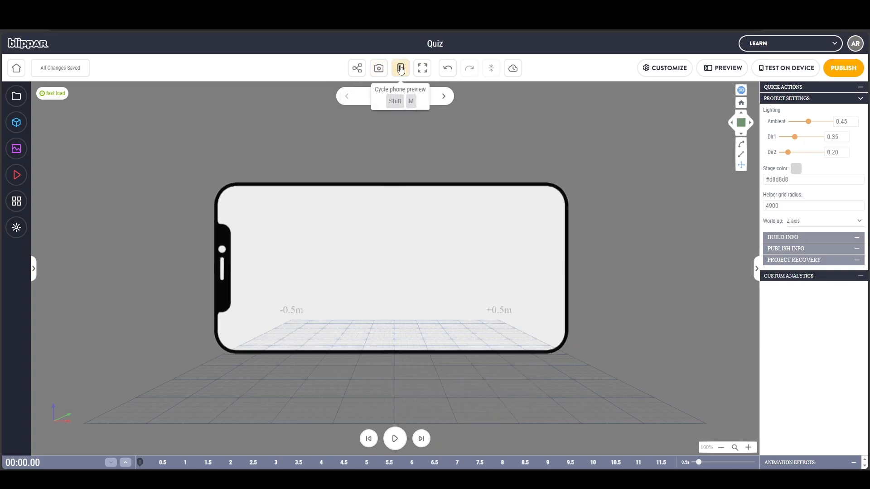
pyautogui.click(401, 71)
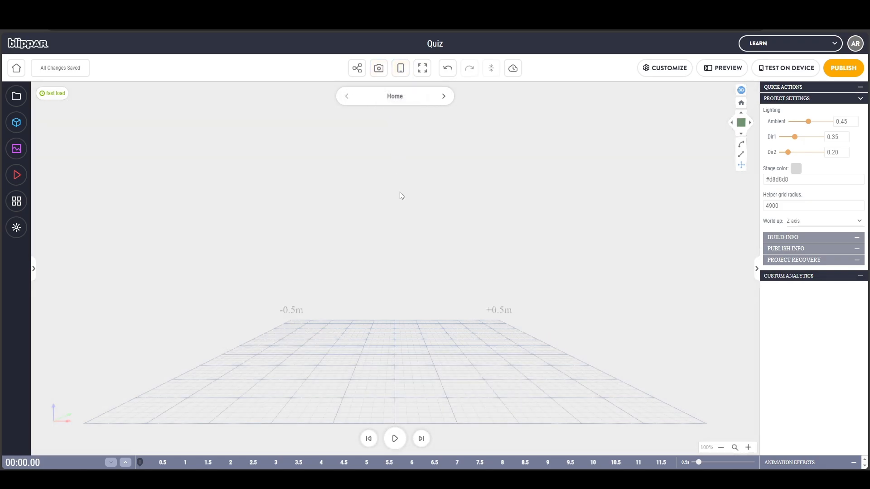
pyautogui.click(402, 71)
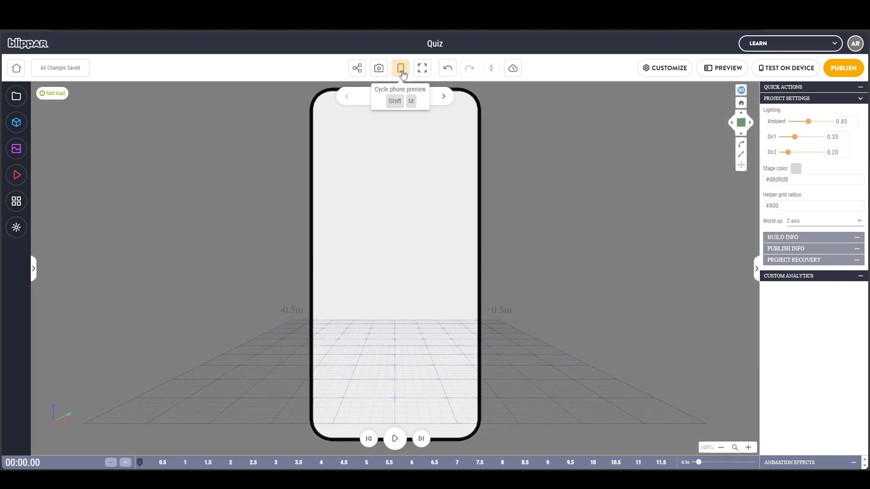
pyautogui.click(400, 69)
pyautogui.click(401, 69)
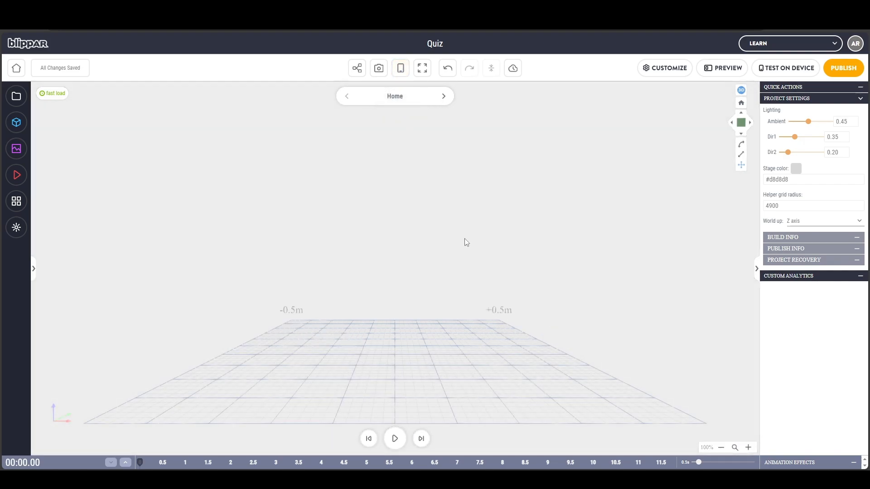
pyautogui.click(401, 69)
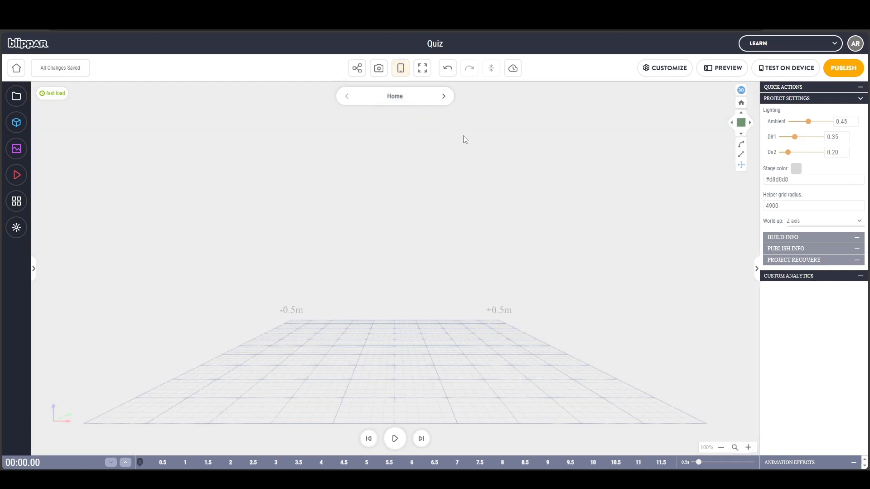
pyautogui.click(357, 69)
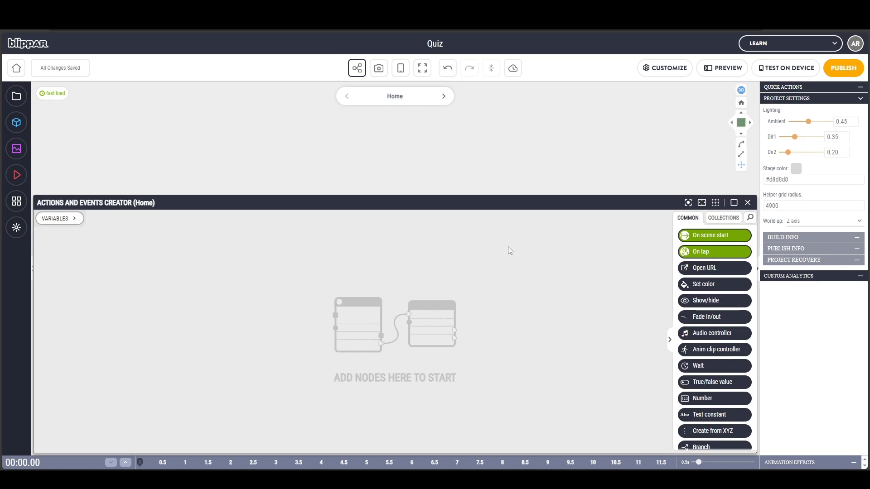
pyautogui.click(747, 203)
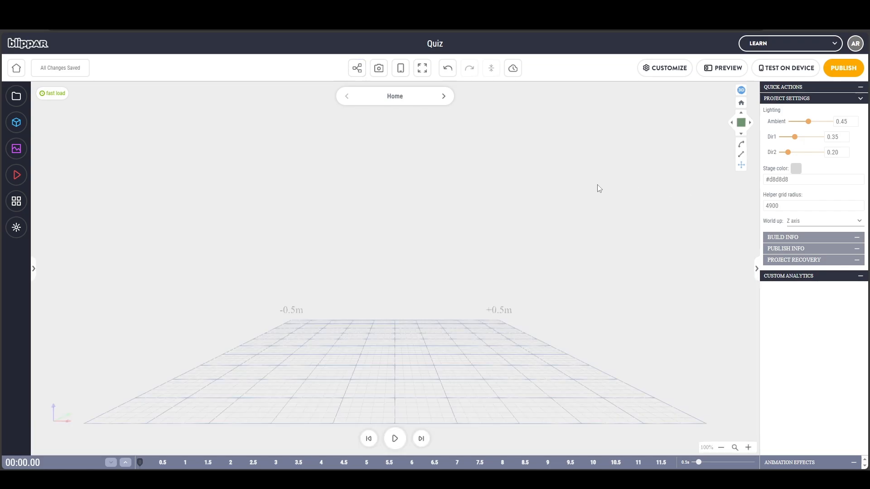
# - Preview the project while orbiting its view, and display the QR code for testing it on a device
pyautogui.click(717, 70)
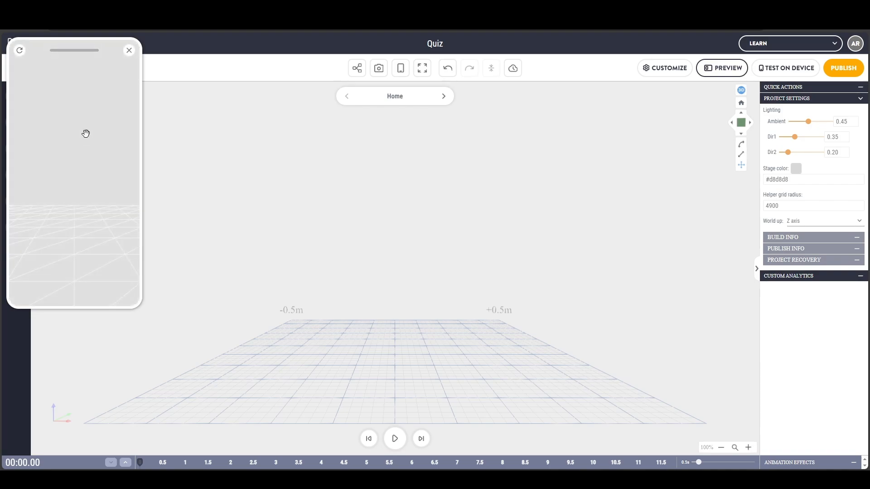
pyautogui.moveTo(52, 210); pyautogui.dragTo(130, 208)
pyautogui.moveTo(29, 167); pyautogui.dragTo(111, 167)
pyautogui.click(128, 50)
pyautogui.click(772, 69)
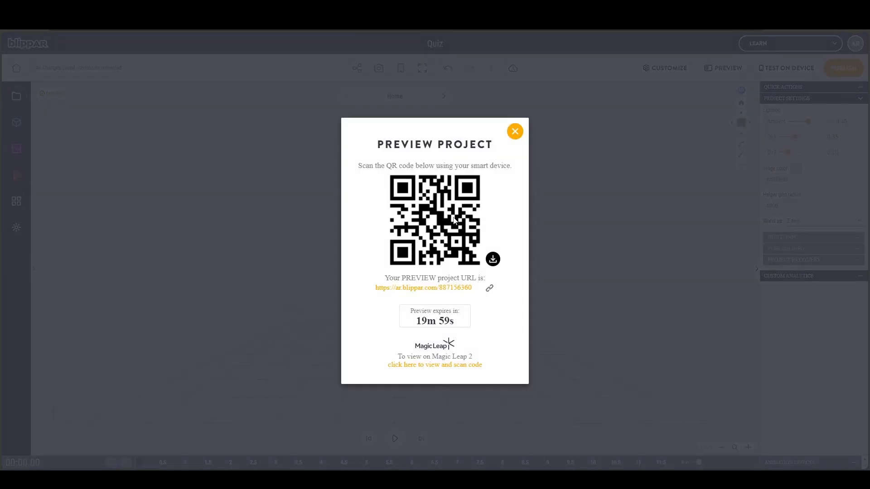
pyautogui.click(515, 131)
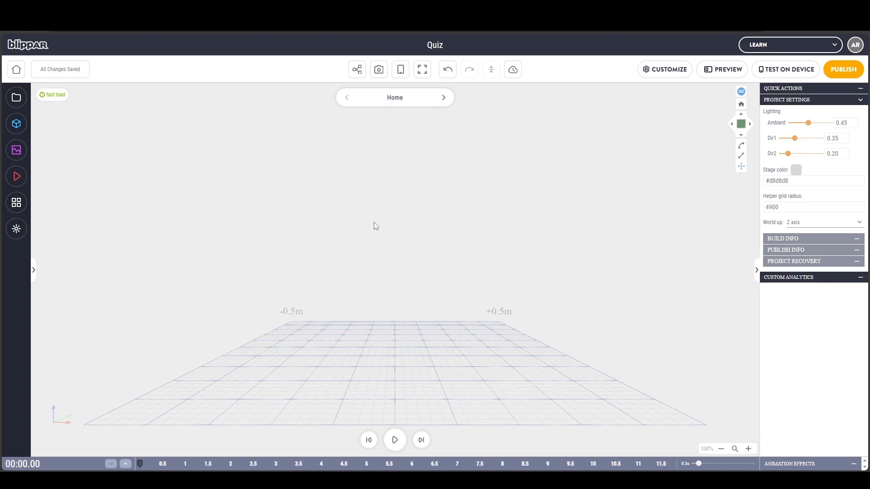
# - Upload Start.png from the local Blipper folder to the asset library and place it above the grid in the Home scene
pyautogui.click(17, 99)
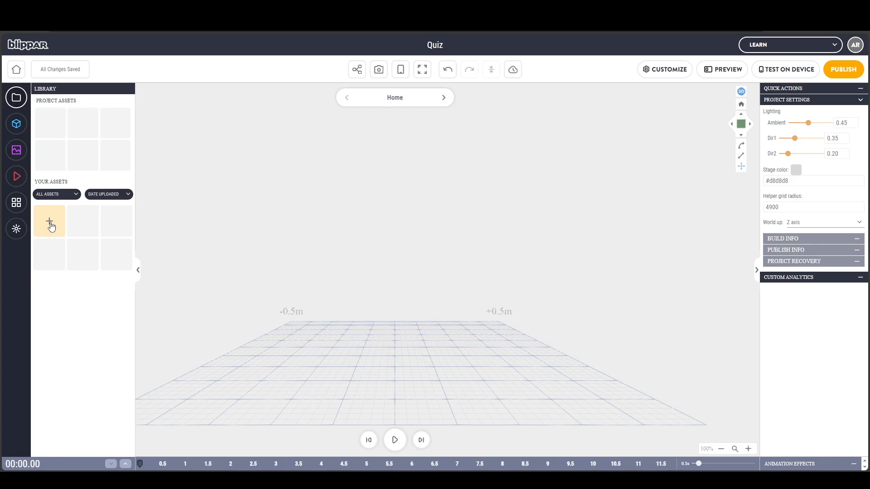
pyautogui.click(50, 224)
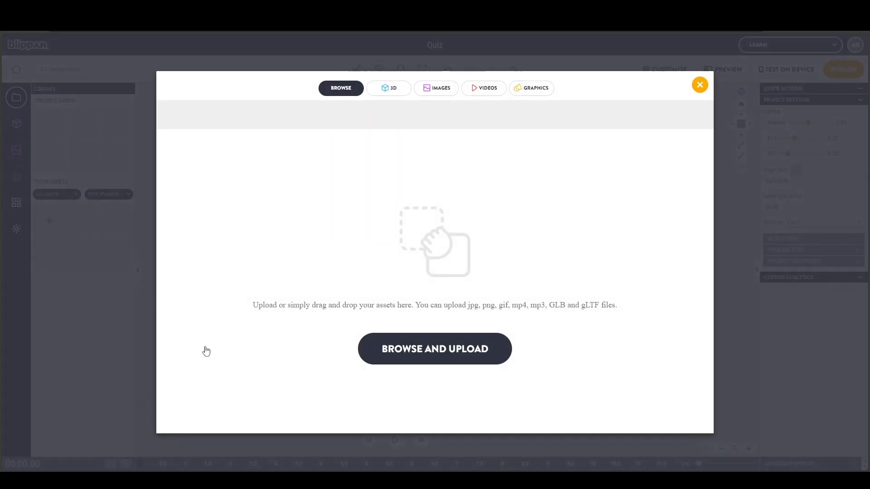
pyautogui.hotkey('alt', 'Tab')
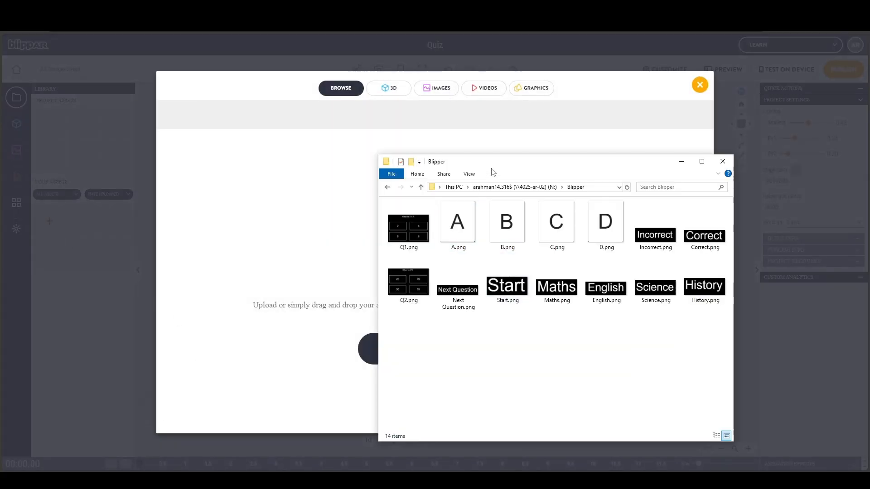
pyautogui.moveTo(494, 164); pyautogui.dragTo(561, 160)
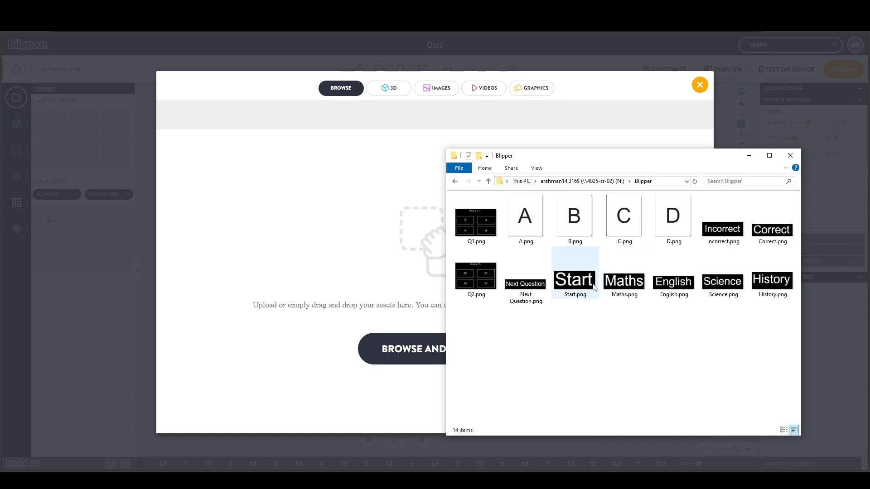
pyautogui.click(578, 287)
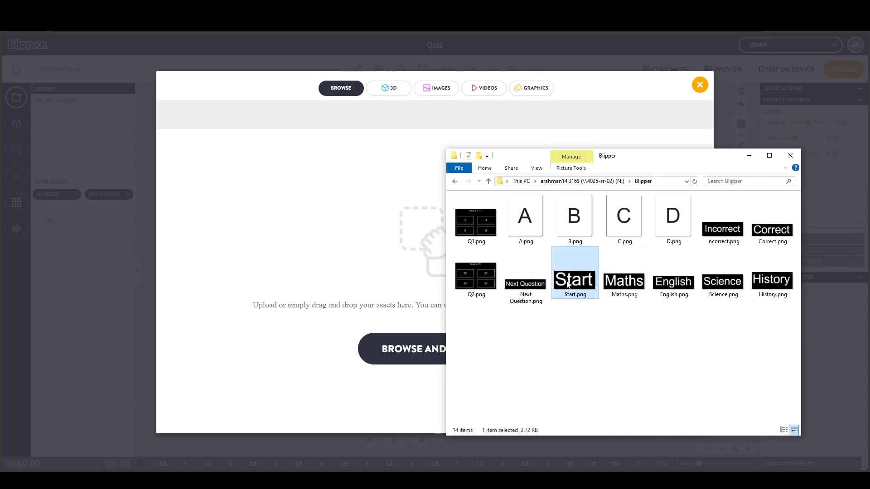
pyautogui.moveTo(572, 289); pyautogui.dragTo(344, 248)
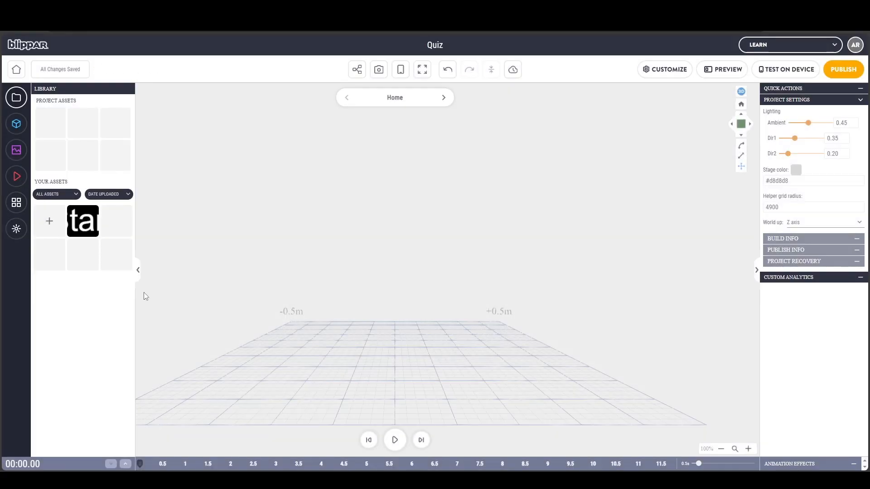
pyautogui.moveTo(80, 220); pyautogui.dragTo(382, 250)
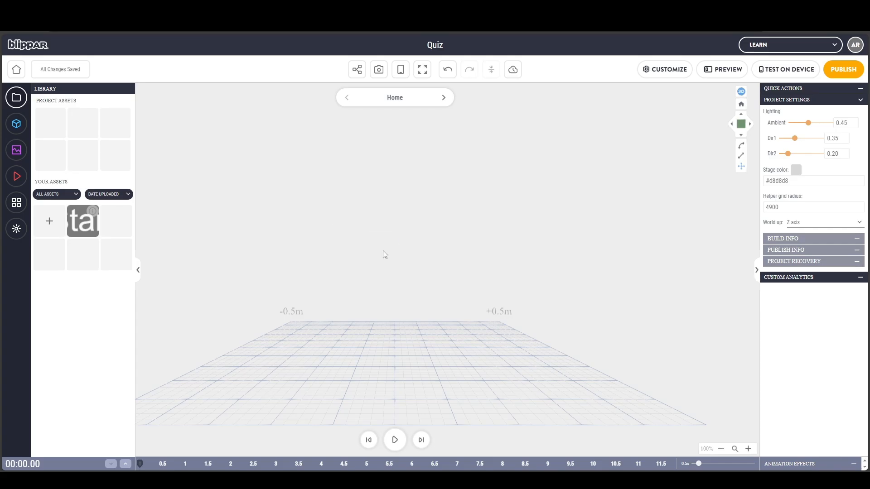
pyautogui.click(545, 284)
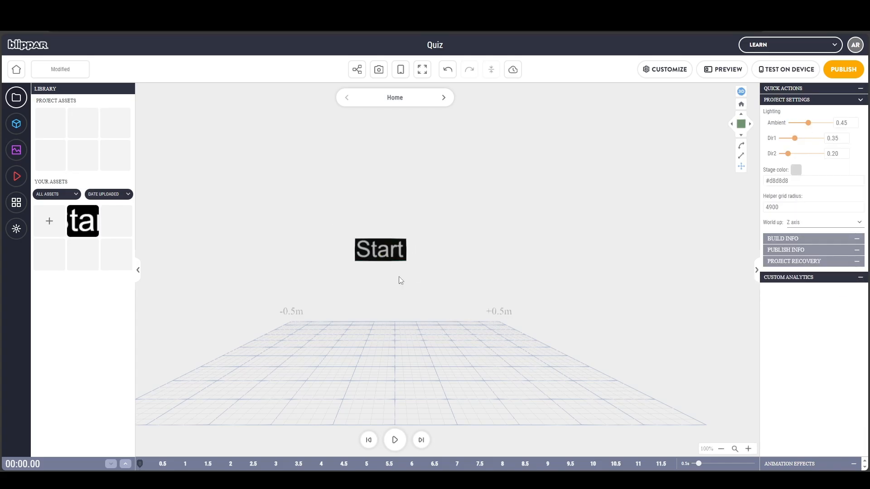
# - Preview the Home scene with the Start image while orbiting its view, and close the preview
pyautogui.click(723, 69)
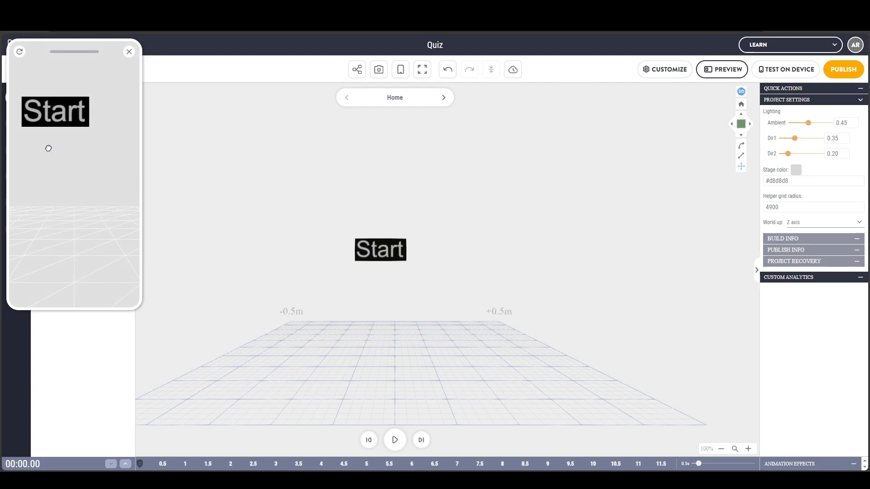
pyautogui.moveTo(47, 148); pyautogui.dragTo(50, 111)
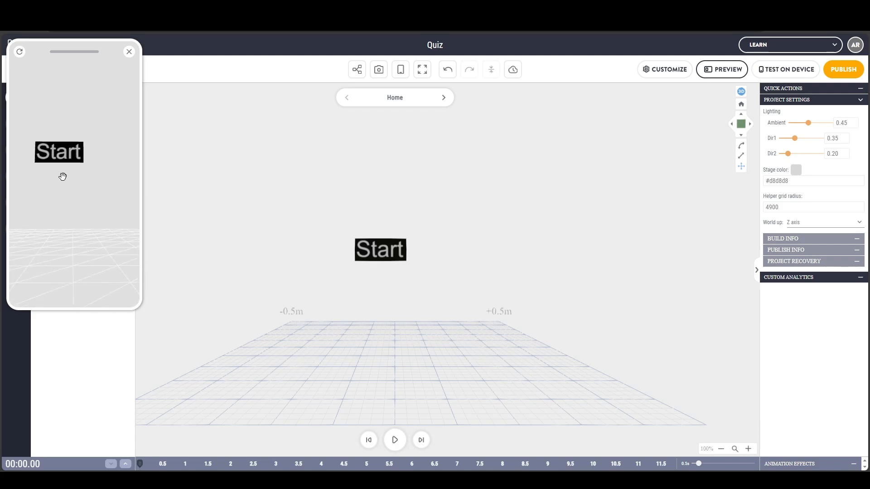
pyautogui.moveTo(64, 173)
pyautogui.mouseDown()
pyautogui.moveTo(74, 212)
pyautogui.moveTo(71, 241)
pyautogui.moveTo(62, 187)
pyautogui.moveTo(68, 252)
pyautogui.moveTo(64, 156)
pyautogui.moveTo(74, 210)
pyautogui.moveTo(59, 186)
pyautogui.moveTo(87, 202)
pyautogui.moveTo(72, 150)
pyautogui.moveTo(54, 159)
pyautogui.mouseUp()
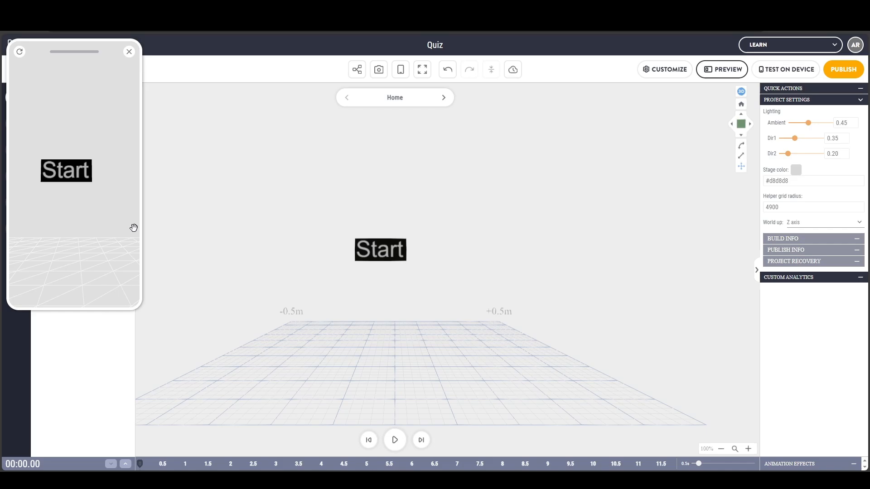
pyautogui.click(129, 51)
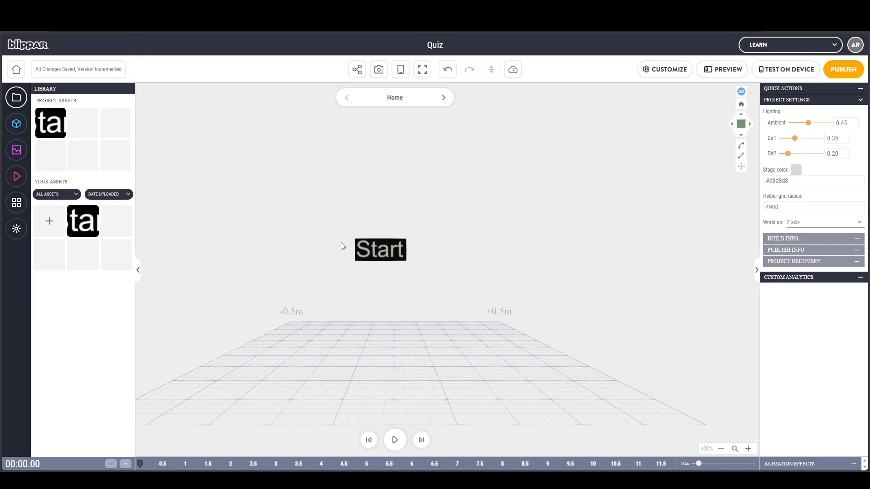
# - Set the Start image's proportional scale to 5
pyautogui.click(393, 249)
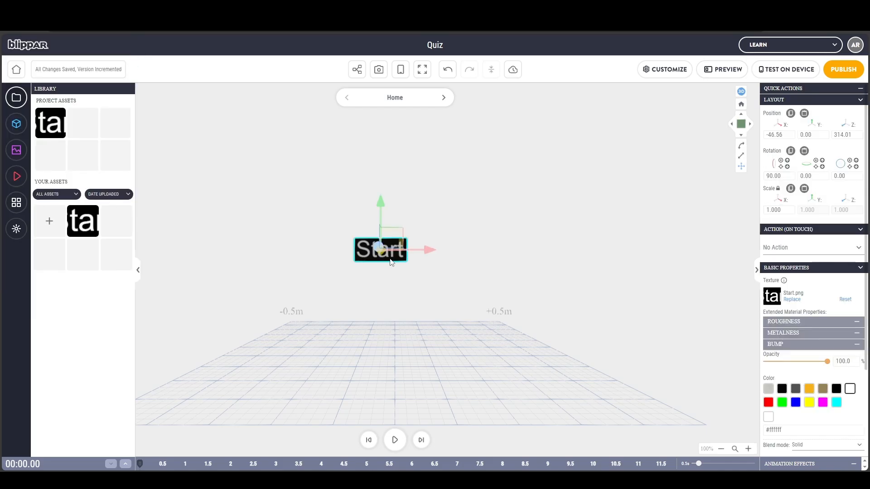
pyautogui.click(381, 311)
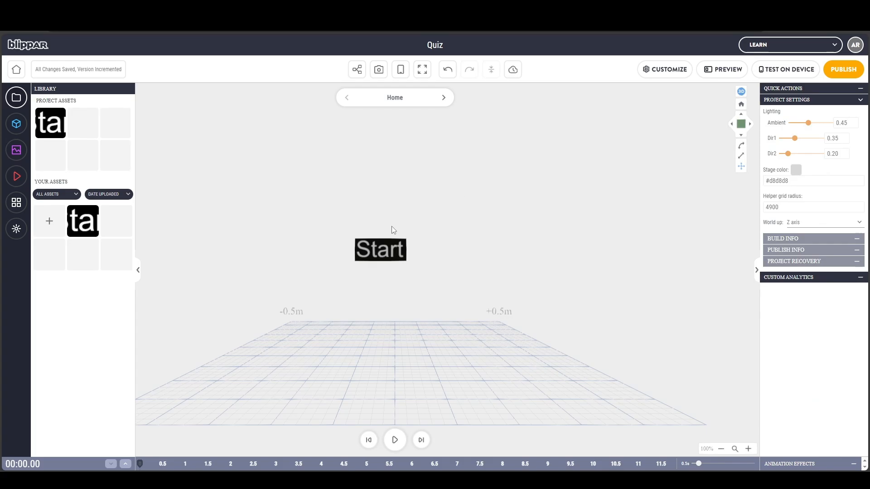
pyautogui.click(389, 251)
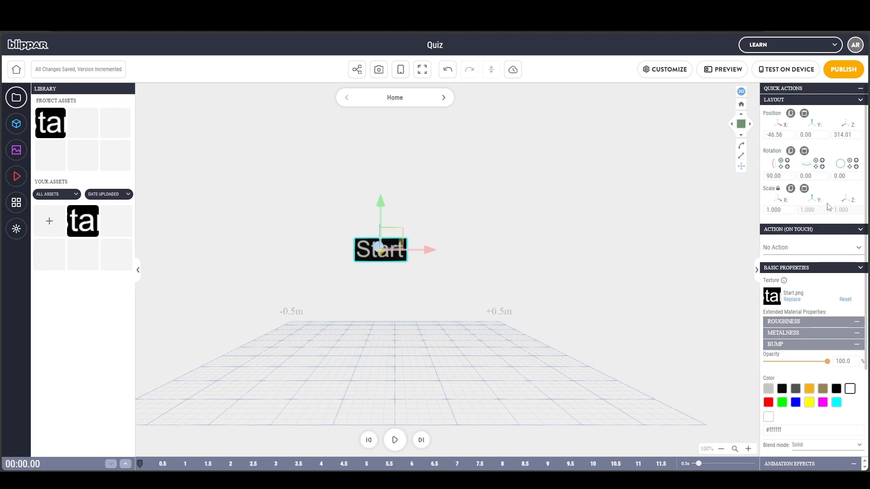
pyautogui.click(791, 209)
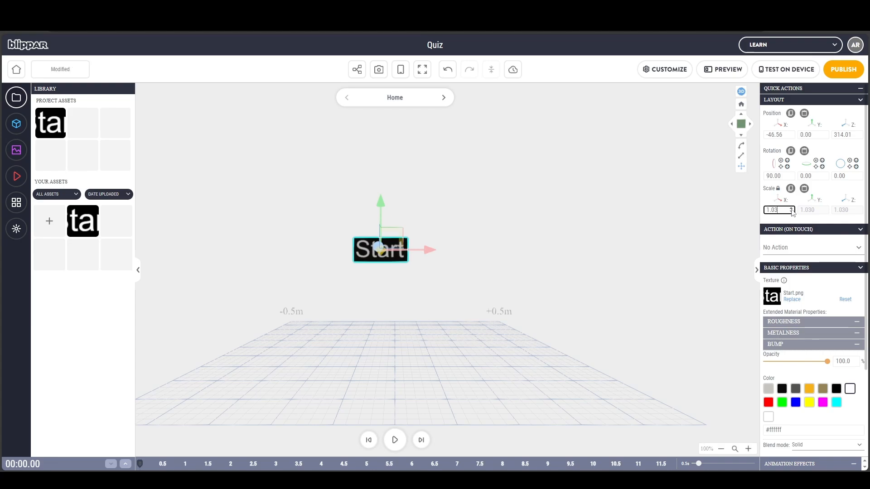
pyautogui.click(790, 209)
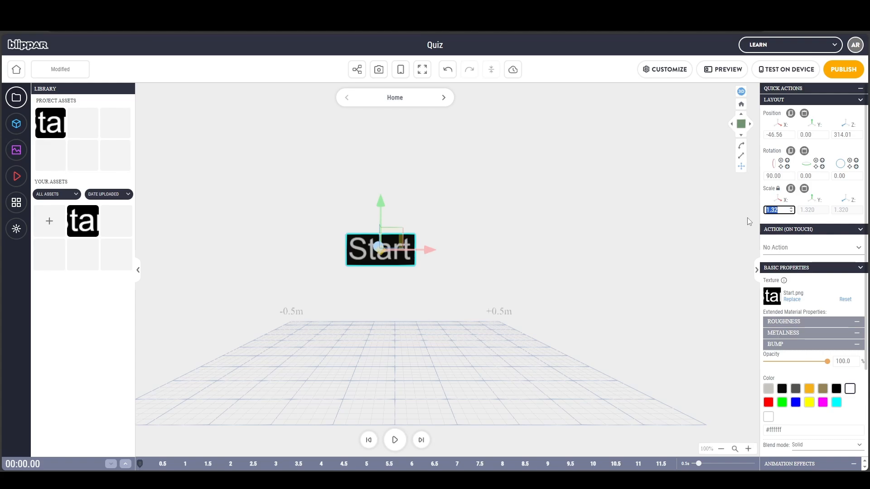
pyautogui.write('5')
pyautogui.click(799, 222)
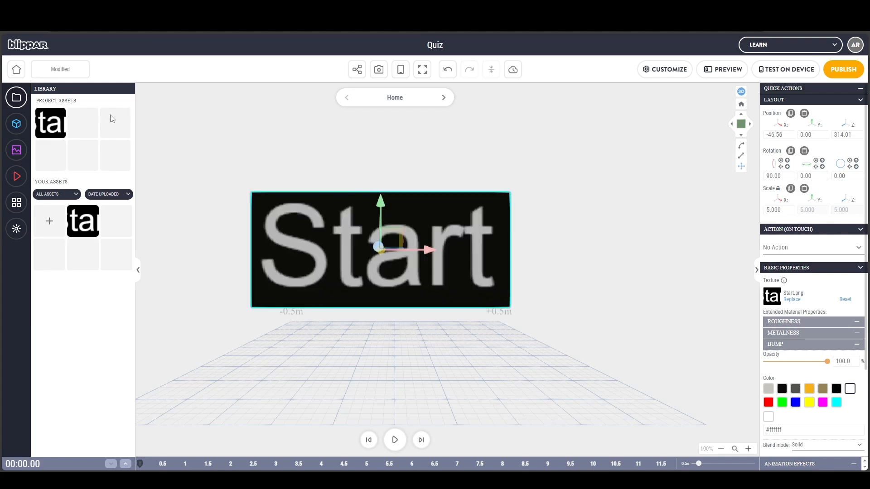
# - Check the enlarged Start image in the phone preview and close the preview
pyautogui.click(723, 69)
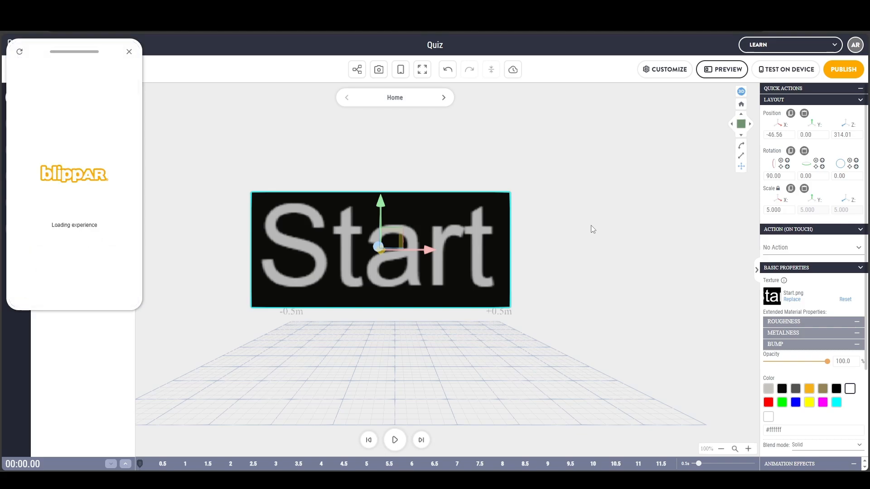
pyautogui.moveTo(67, 126); pyautogui.dragTo(102, 149)
pyautogui.click(129, 52)
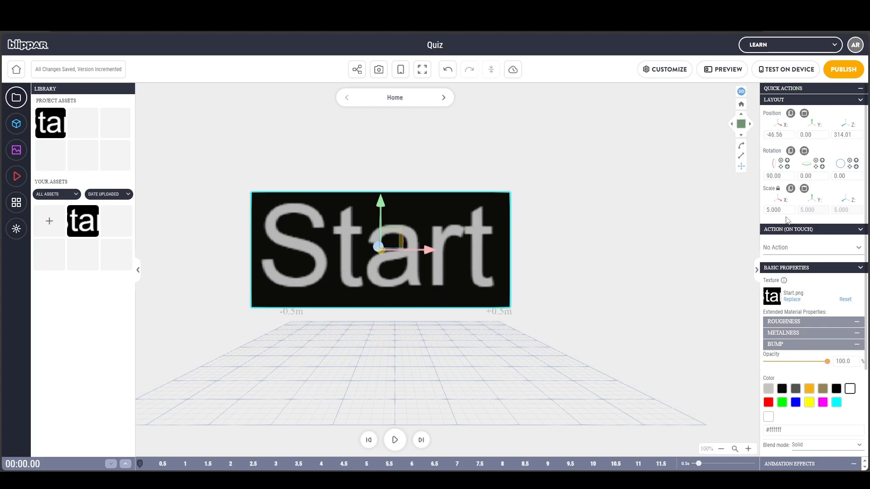
# - Unlock the Start image's scale proportions, set only the Y scale to 1, restore it to 5 and relock the proportions
pyautogui.click(778, 189)
pyautogui.moveTo(819, 211); pyautogui.dragTo(789, 210)
pyautogui.write('1')
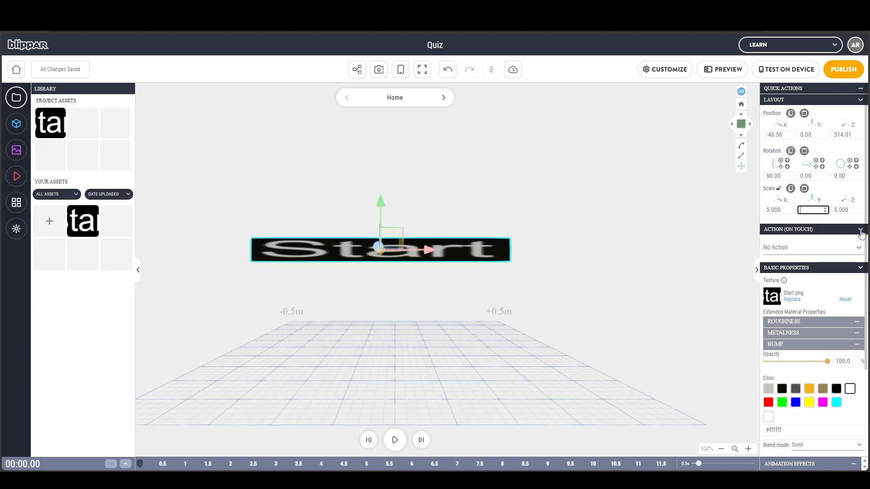
pyautogui.write('5')
pyautogui.click(855, 210)
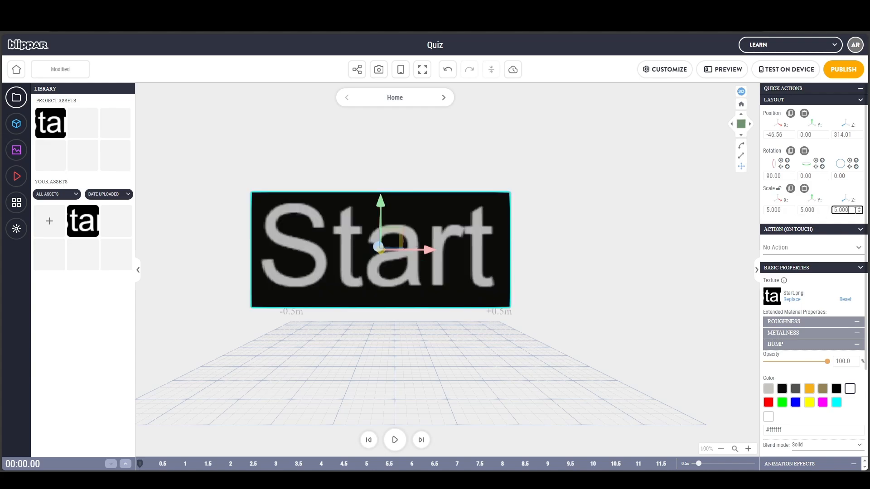
pyautogui.click(784, 211)
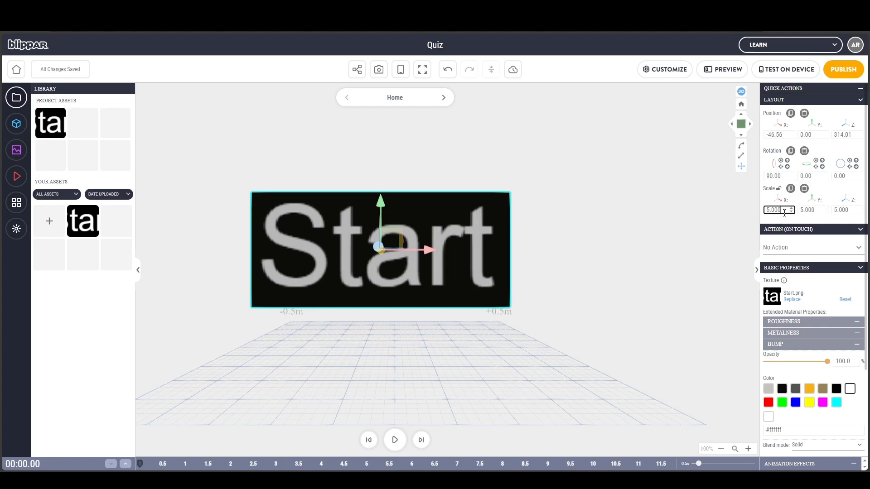
pyautogui.click(778, 188)
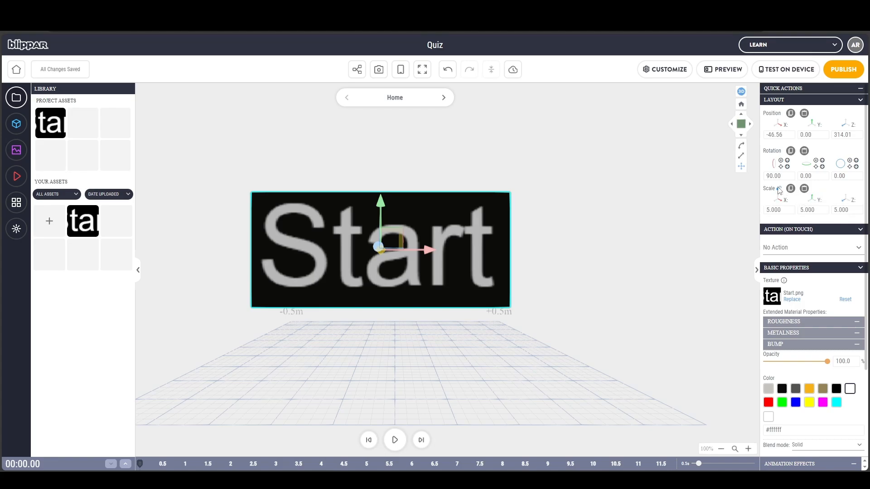
# - Reduce the Start image's proportional scale to 2
pyautogui.click(793, 213)
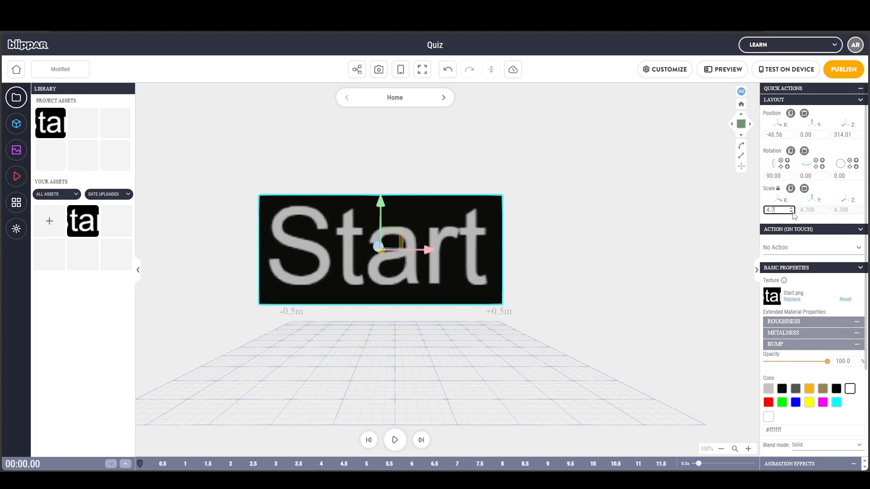
pyautogui.click(790, 213)
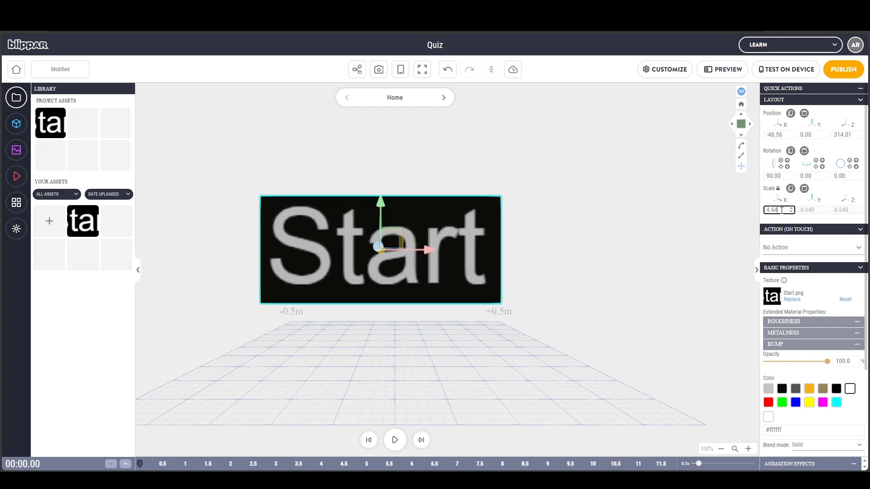
pyautogui.moveTo(775, 210); pyautogui.dragTo(762, 215)
pyautogui.write('2')
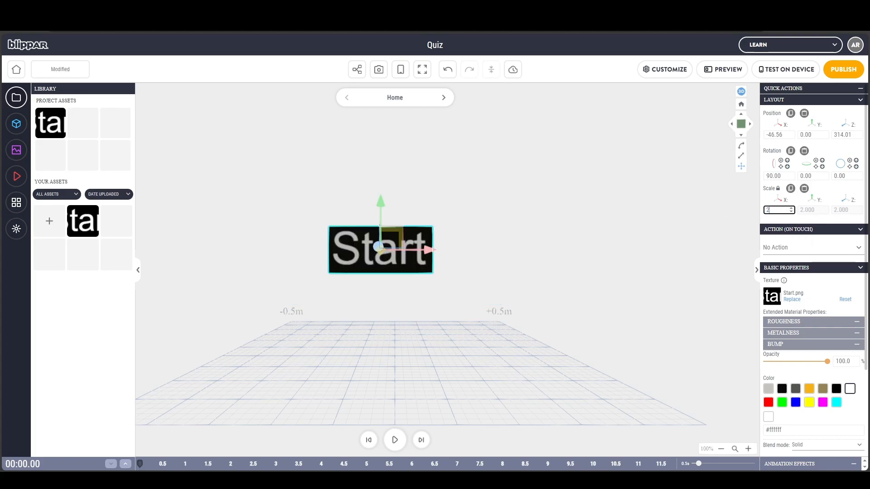
pyautogui.click(532, 45)
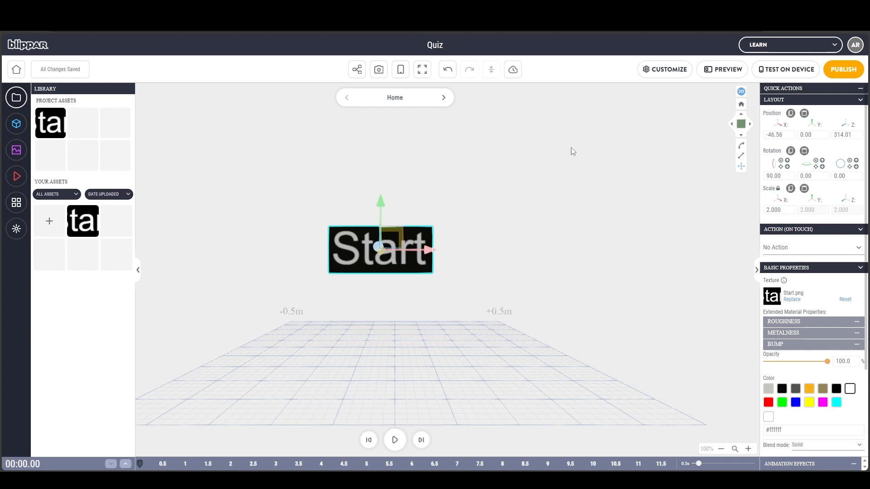
# - Preview the resized Start image on the phone frame while orbiting the view
pyautogui.click(704, 69)
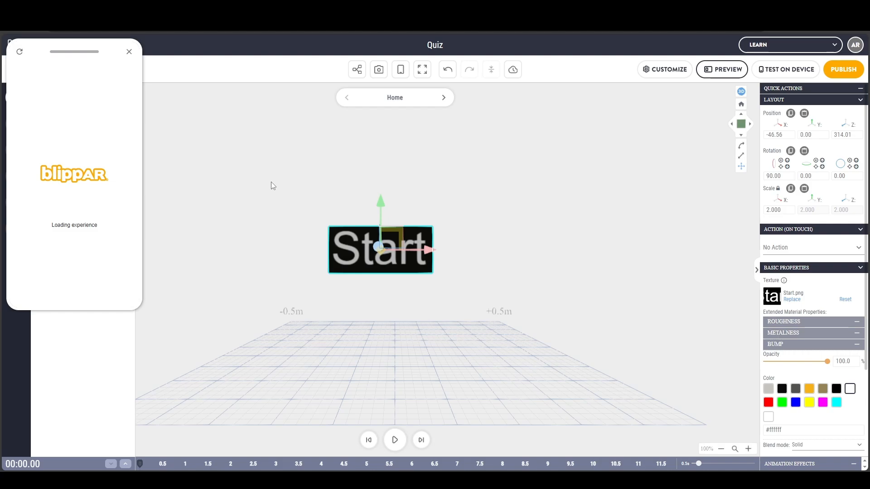
pyautogui.moveTo(50, 142)
pyautogui.mouseDown()
pyautogui.moveTo(99, 169)
pyautogui.moveTo(40, 145)
pyautogui.mouseUp()
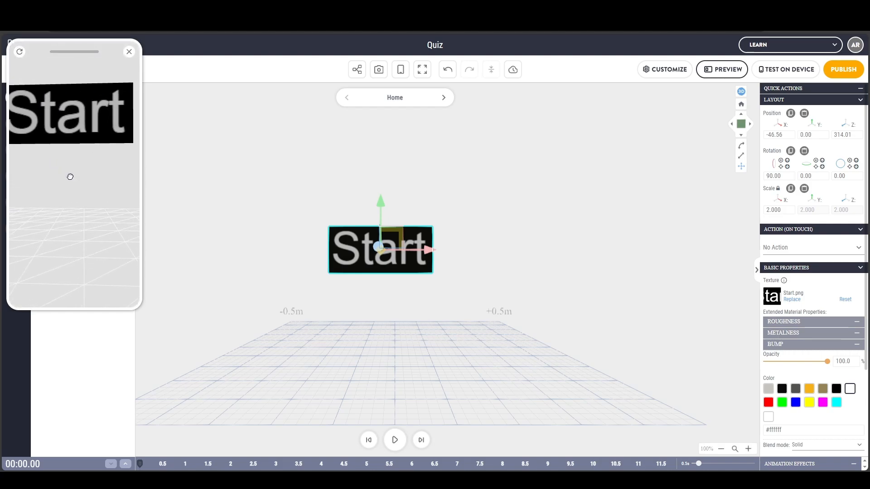
pyautogui.moveTo(70, 177); pyautogui.dragTo(76, 188)
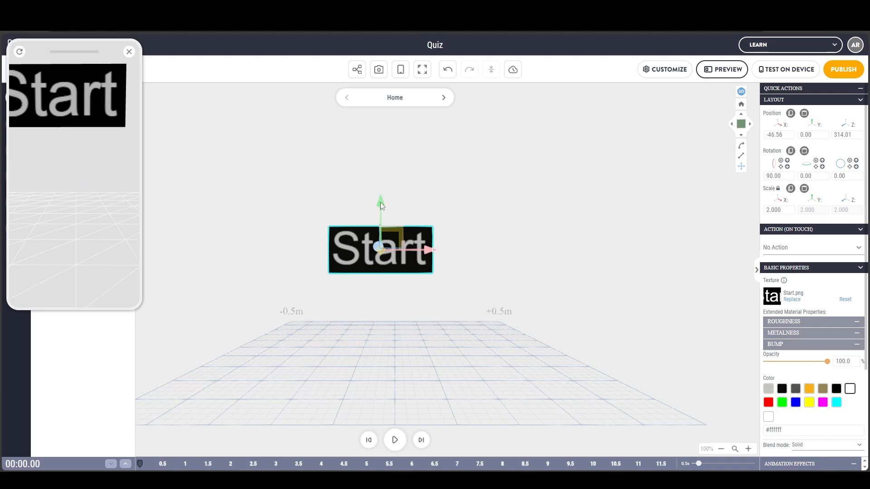
# - Set the Start image's Y position to -4
pyautogui.click(825, 134)
pyautogui.press('BackSpace')
pyautogui.write('-4')
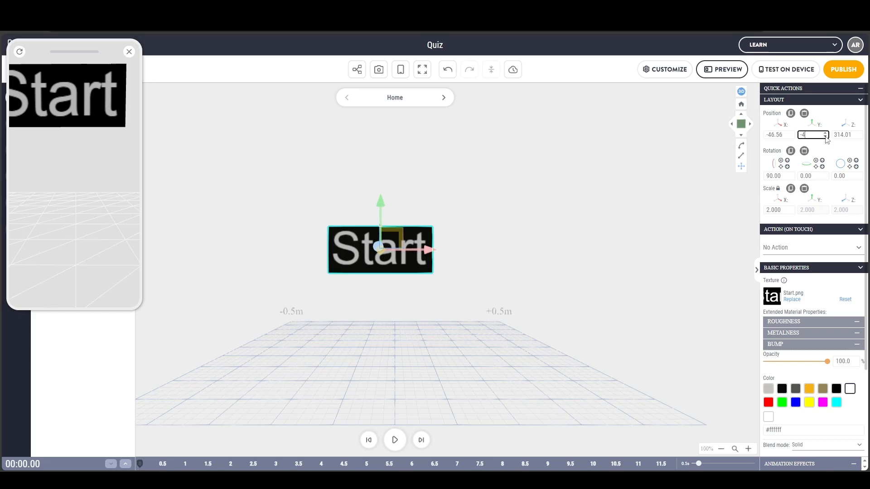
# - Lower the Start image to about Z 80 and shift it along X to about 122, reloading the preview after each move
pyautogui.moveTo(382, 217); pyautogui.dragTo(356, 272)
pyautogui.click(20, 51)
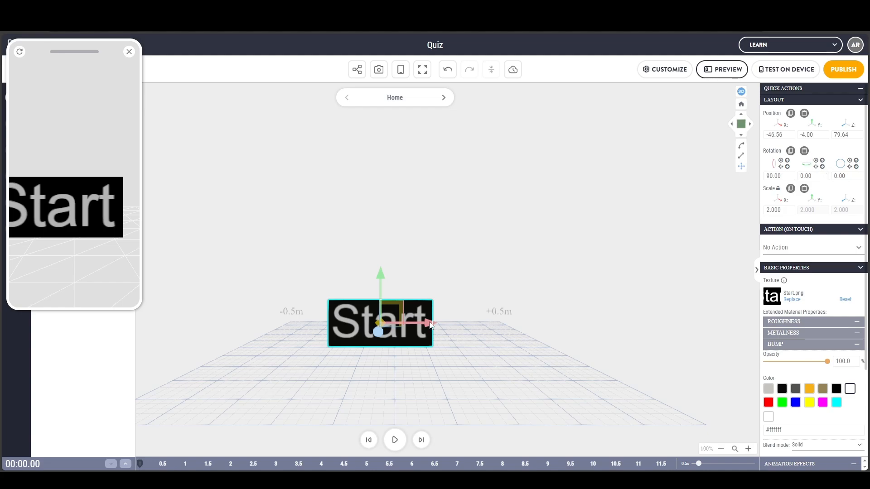
pyautogui.moveTo(429, 324); pyautogui.dragTo(436, 324)
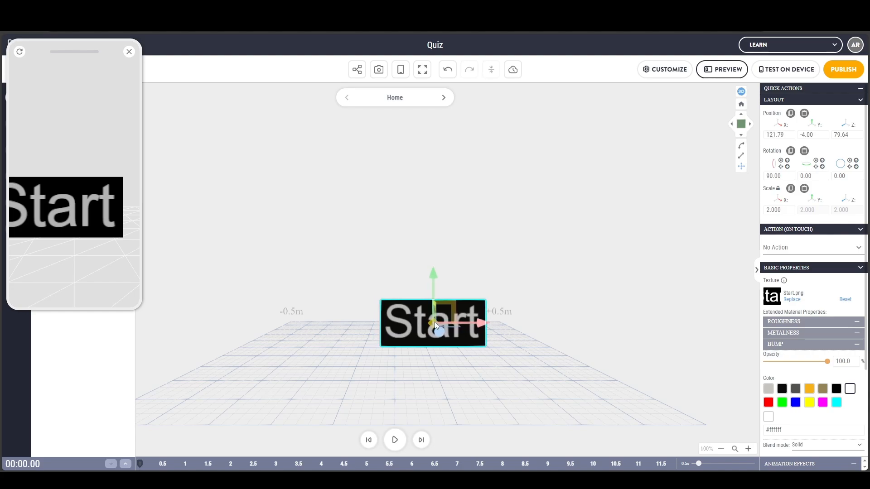
pyautogui.click(18, 52)
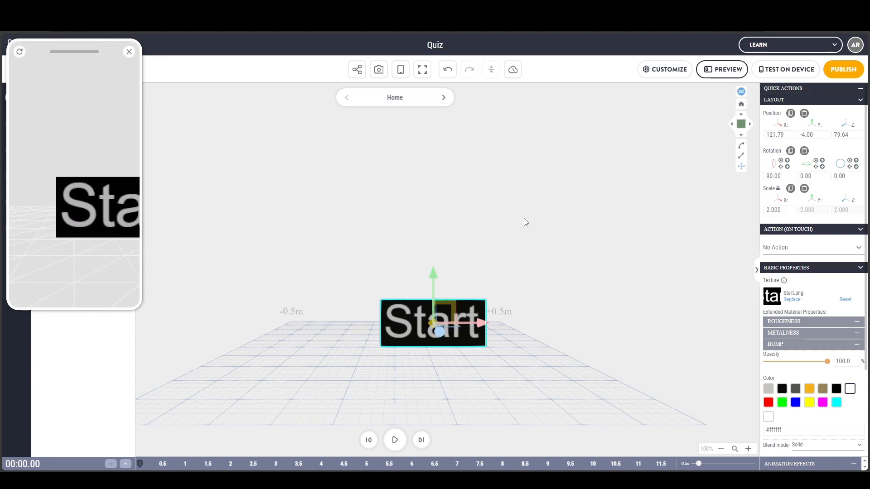
# - Shift the Start image along X to about 12 and check its centering in the reloaded phone preview
pyautogui.moveTo(486, 327); pyautogui.dragTo(470, 327)
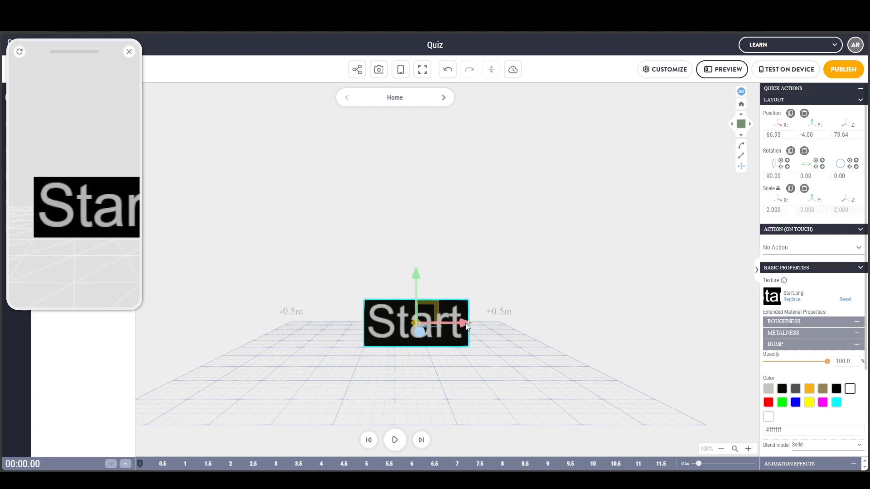
pyautogui.moveTo(467, 326); pyautogui.dragTo(449, 325)
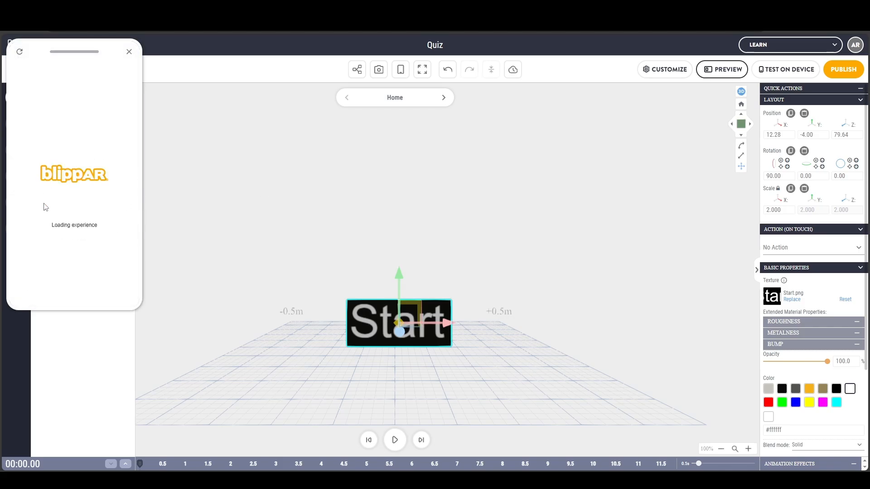
pyautogui.moveTo(112, 164)
pyautogui.mouseDown()
pyautogui.moveTo(74, 157)
pyautogui.moveTo(167, 158)
pyautogui.moveTo(111, 158)
pyautogui.mouseUp()
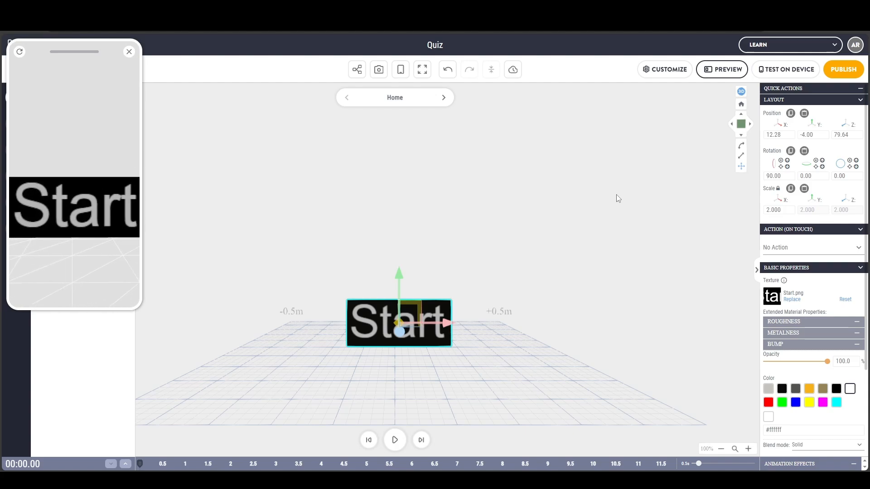
# - Set the Start image's proportional scale to 1.8 and reload the phone preview
pyautogui.click(783, 209)
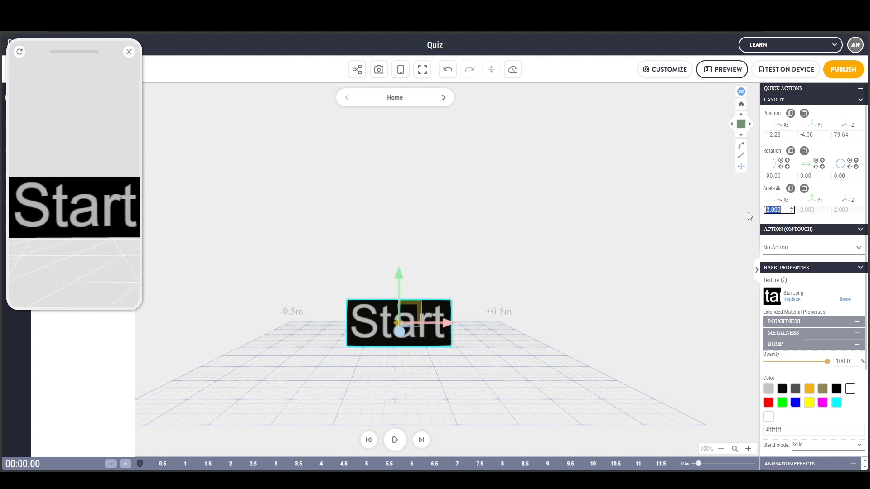
pyautogui.write('1.8')
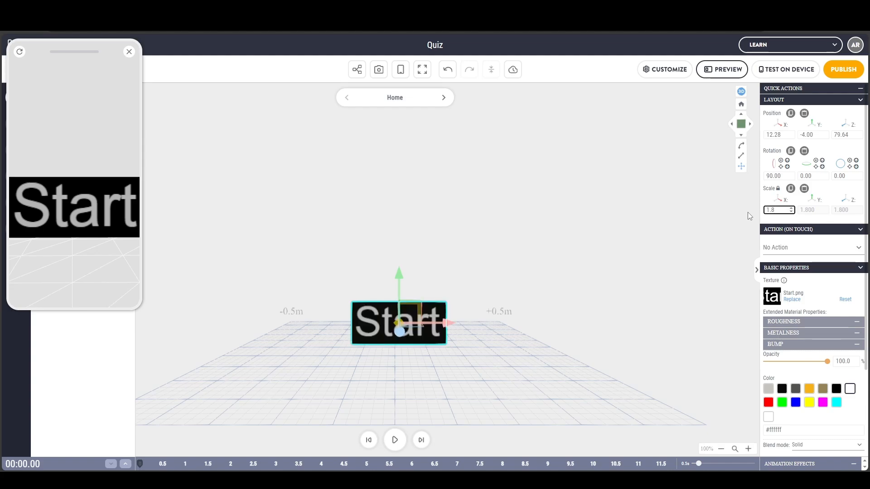
pyautogui.click(415, 225)
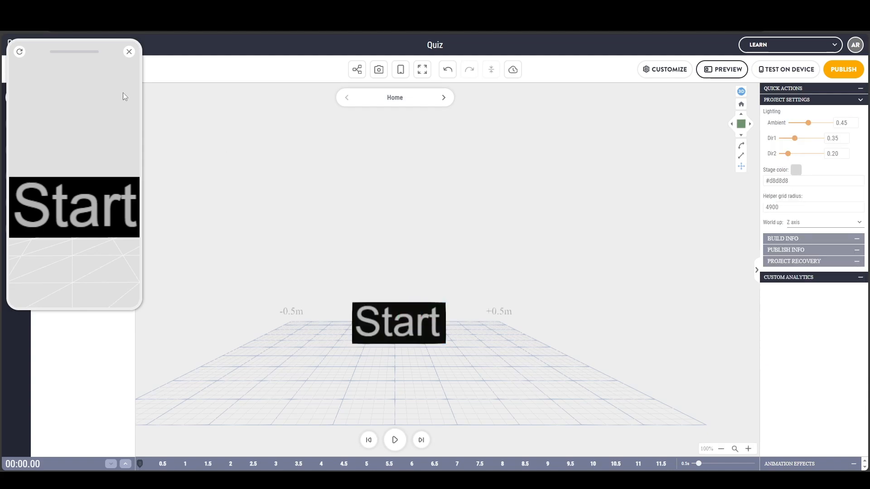
pyautogui.click(20, 51)
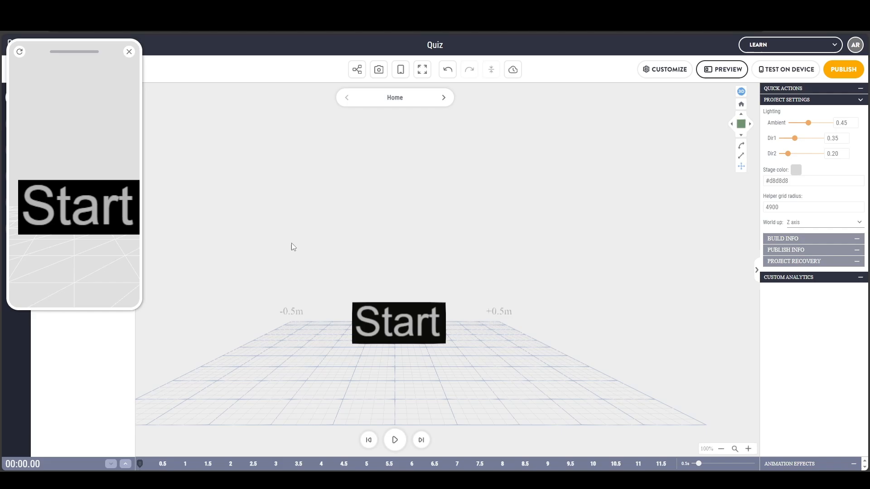
# - Move the Start image slightly along X to about 2, reload the phone preview and deselect the image
pyautogui.click(439, 321)
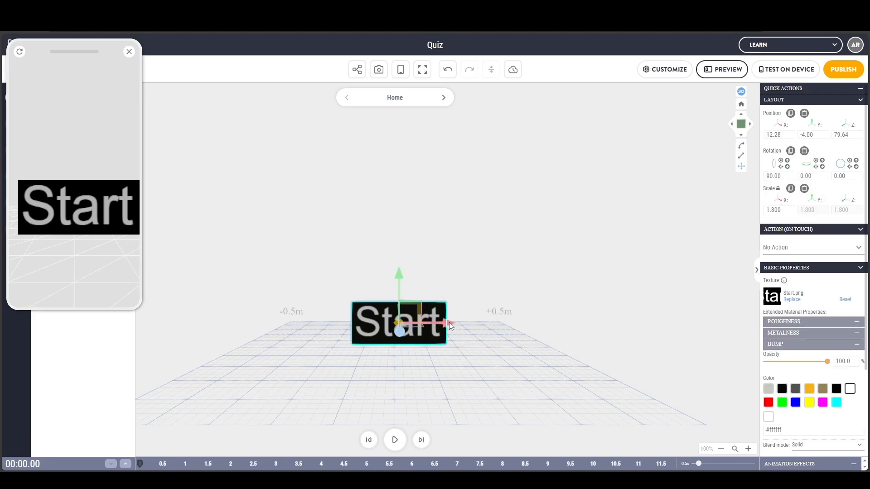
pyautogui.moveTo(449, 322); pyautogui.dragTo(445, 321)
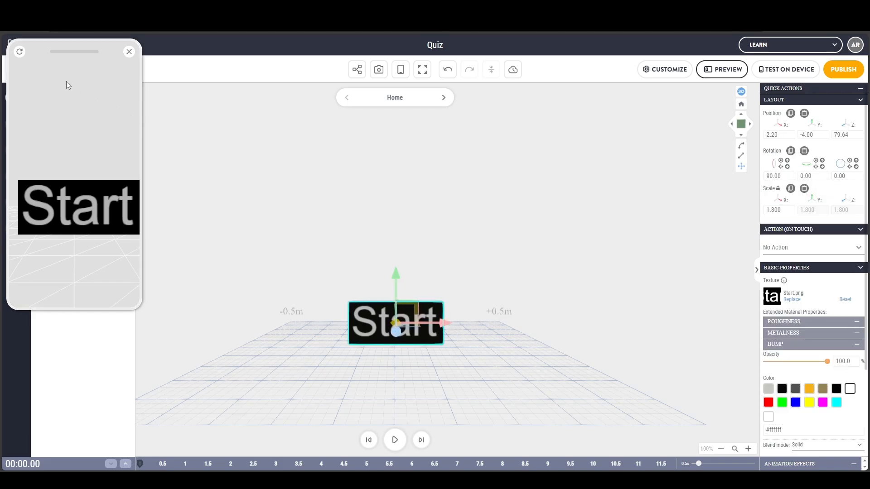
pyautogui.click(20, 52)
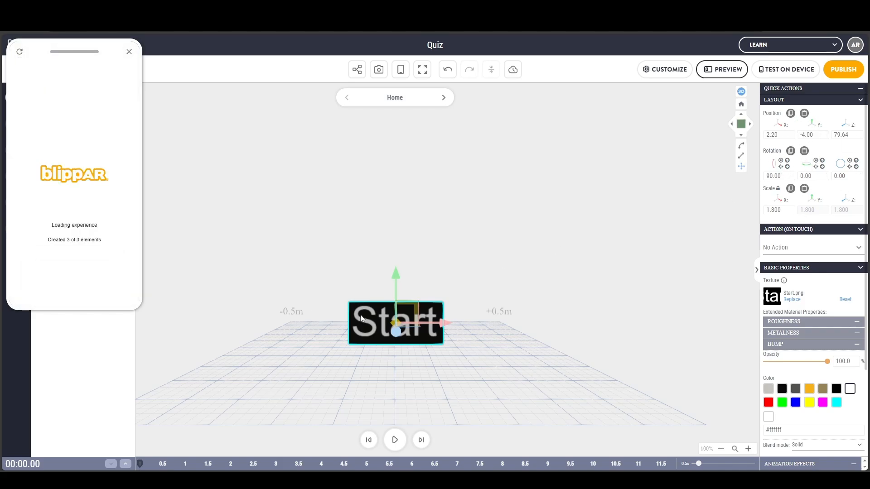
pyautogui.click(331, 232)
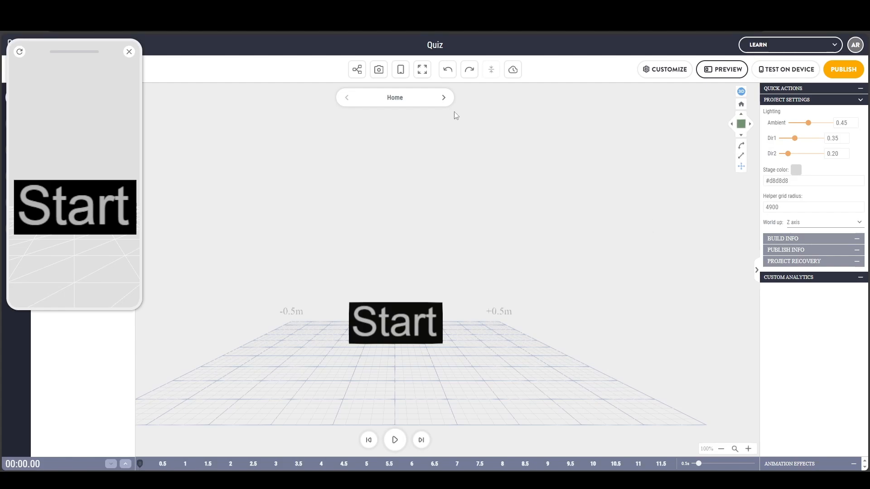
# - Switch to the Question 1 scene and close the phone preview
pyautogui.click(444, 97)
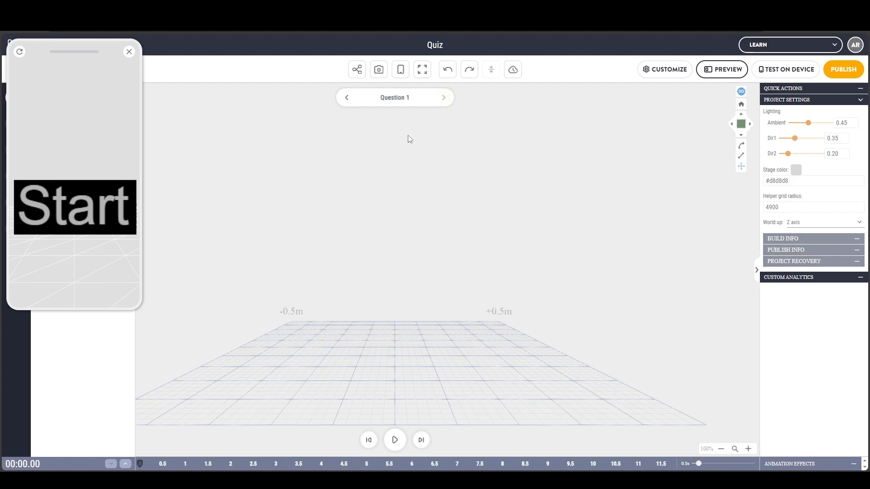
pyautogui.click(346, 97)
pyautogui.click(443, 97)
pyautogui.click(129, 52)
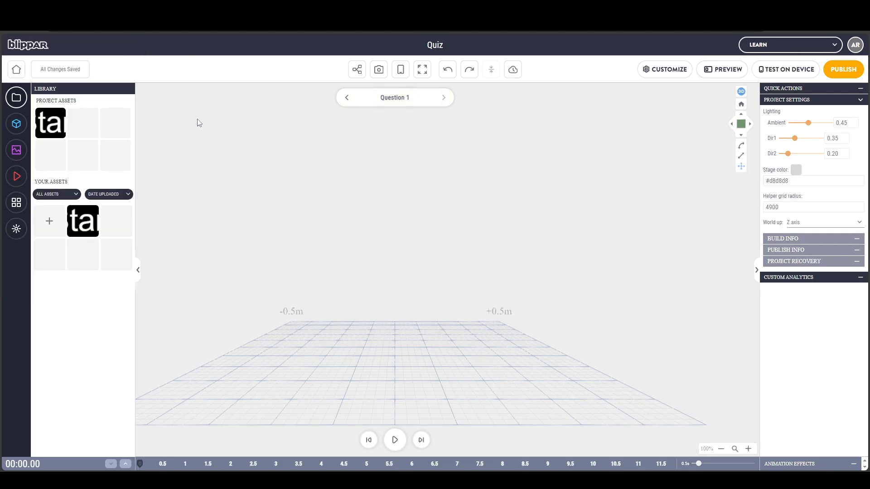
# - Upload Q1.png from the Blipper folder to the project's asset library
pyautogui.click(50, 221)
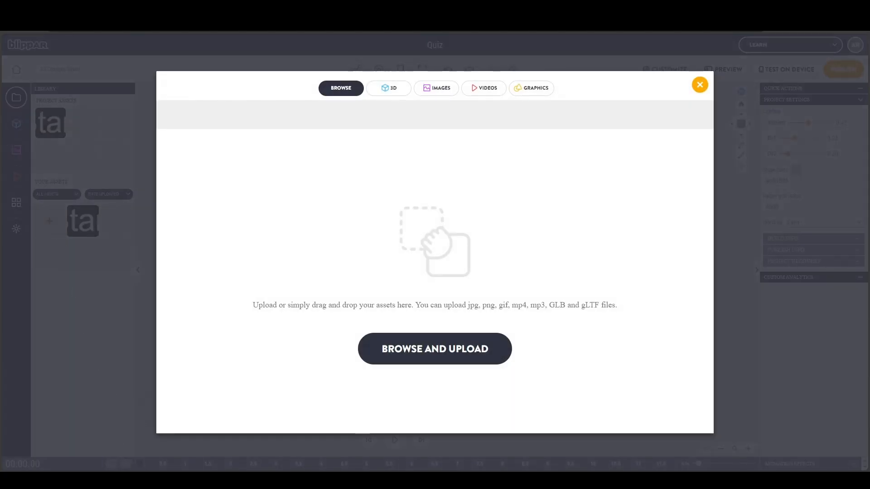
pyautogui.click(66, 437)
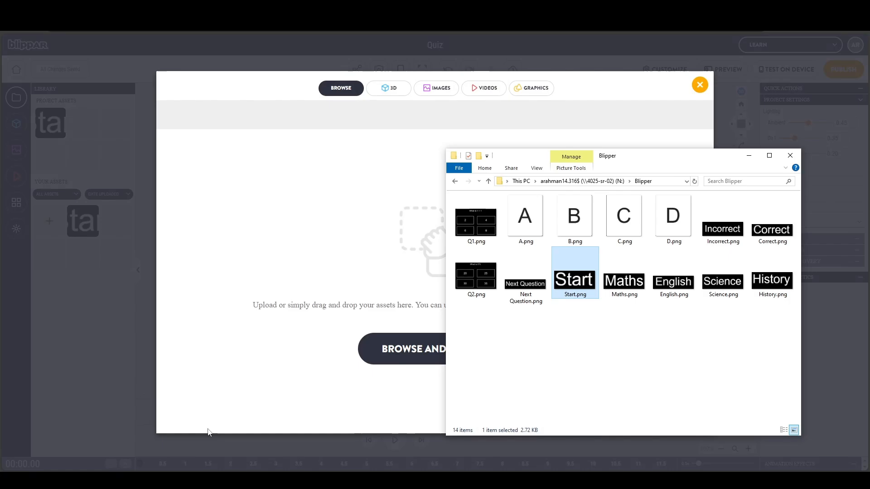
pyautogui.click(591, 330)
pyautogui.click(460, 218)
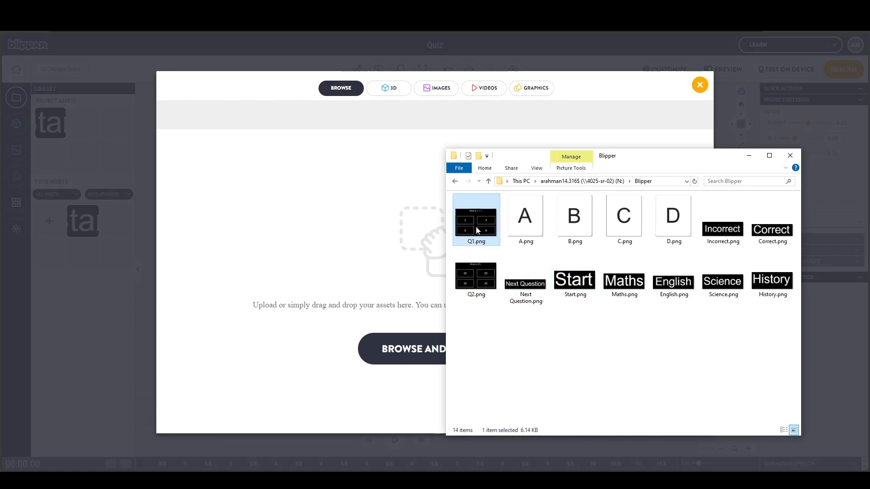
pyautogui.moveTo(477, 230); pyautogui.dragTo(403, 225)
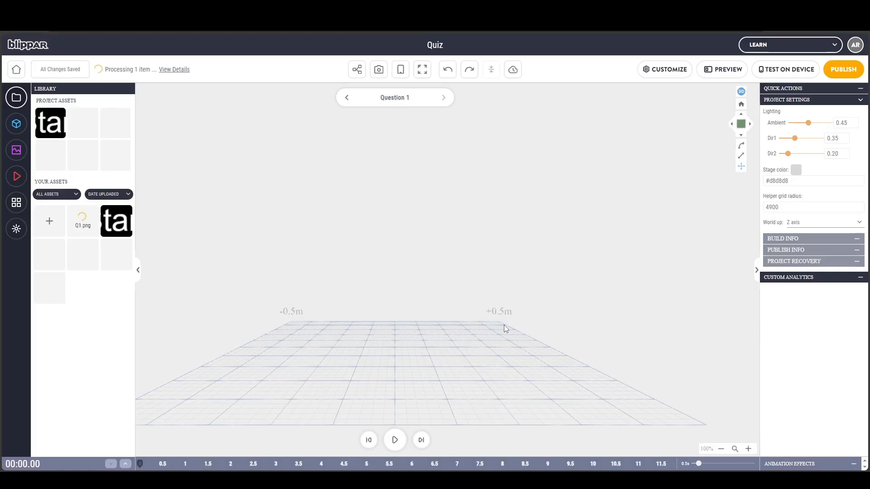
# - Place the Q1 image in the Question 1 scene at about X -28, Z 289, and briefly check the phone preview
pyautogui.moveTo(90, 237); pyautogui.dragTo(391, 263)
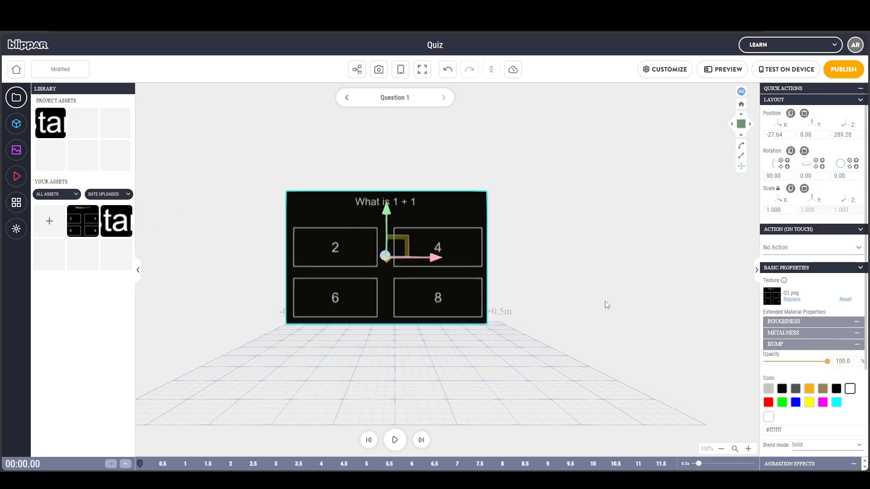
pyautogui.click(722, 69)
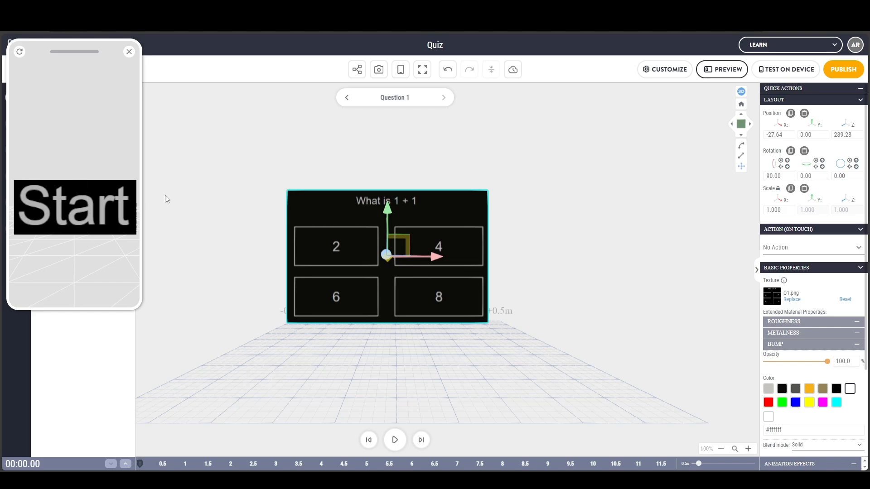
pyautogui.click(129, 52)
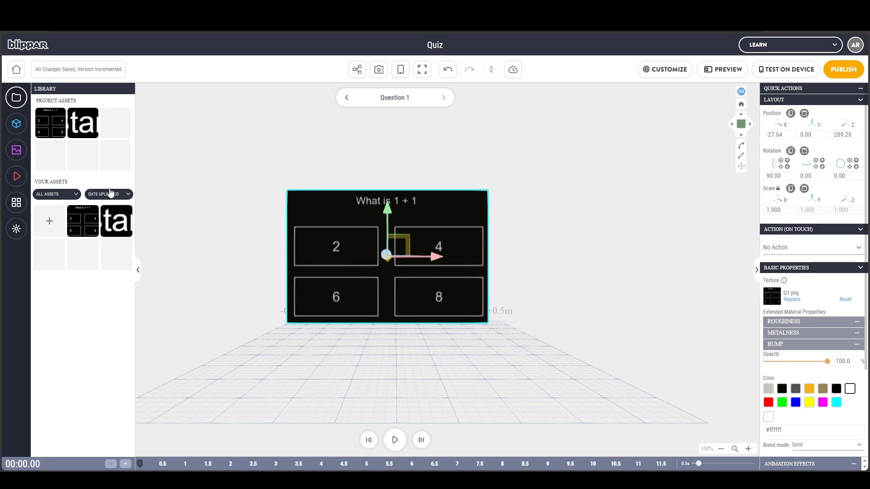
# - Return to the Home scene and set the Start image's touch action to Go to scene, targeting Question 1
pyautogui.click(347, 99)
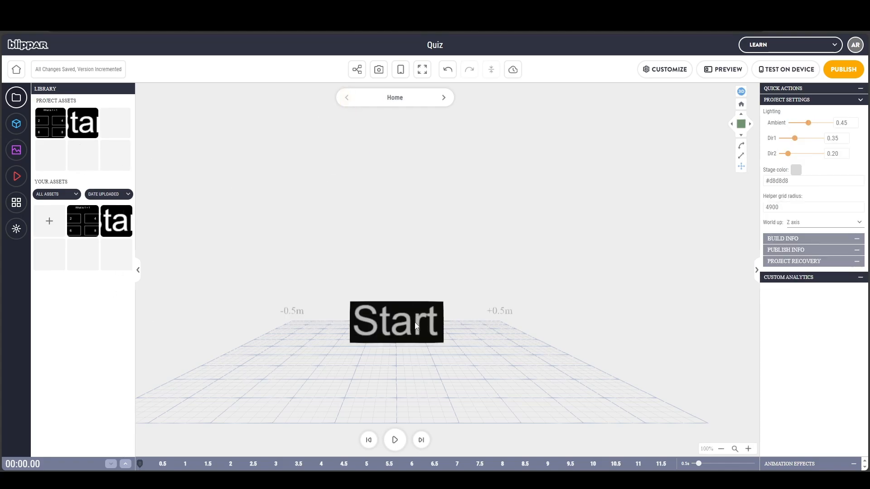
pyautogui.click(387, 314)
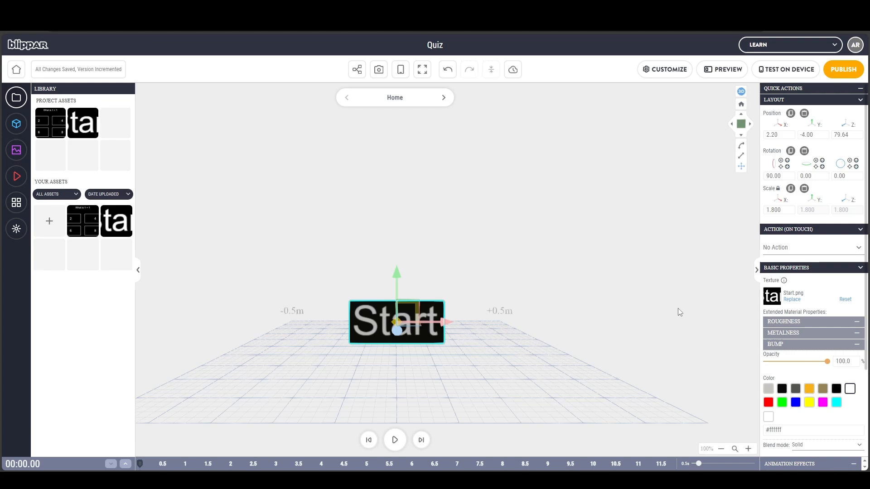
pyautogui.click(852, 249)
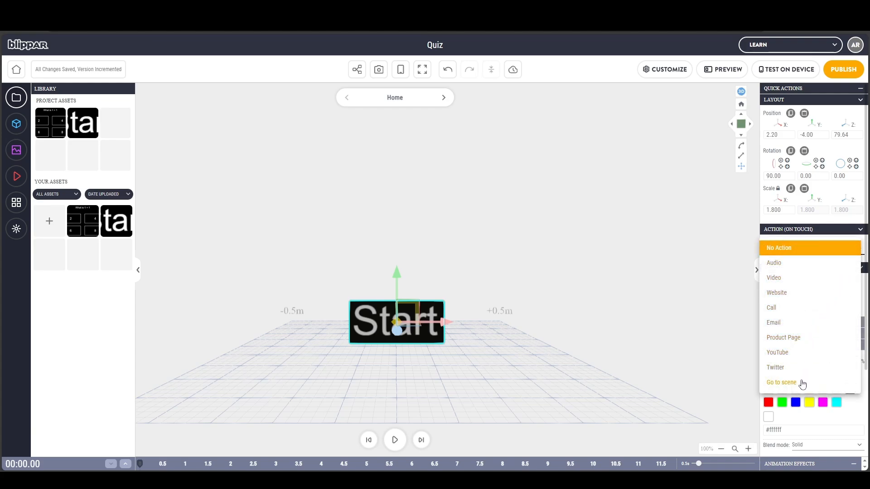
pyautogui.click(799, 382)
pyautogui.click(810, 276)
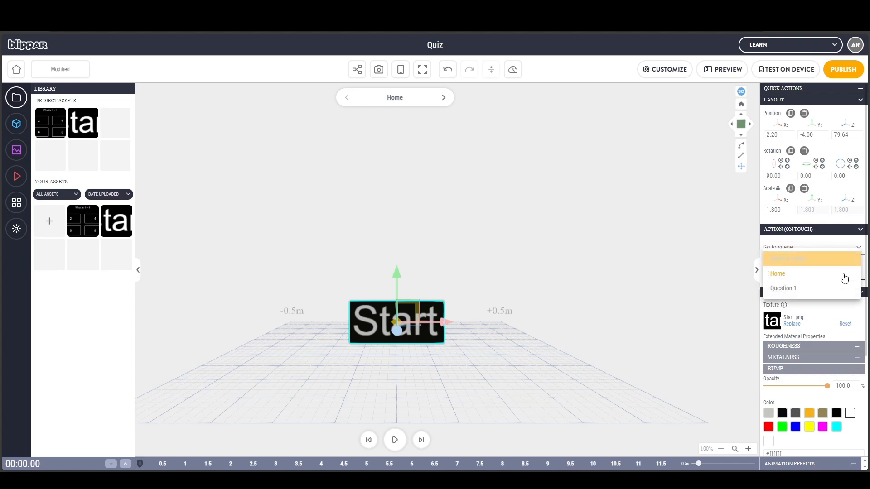
pyautogui.click(807, 292)
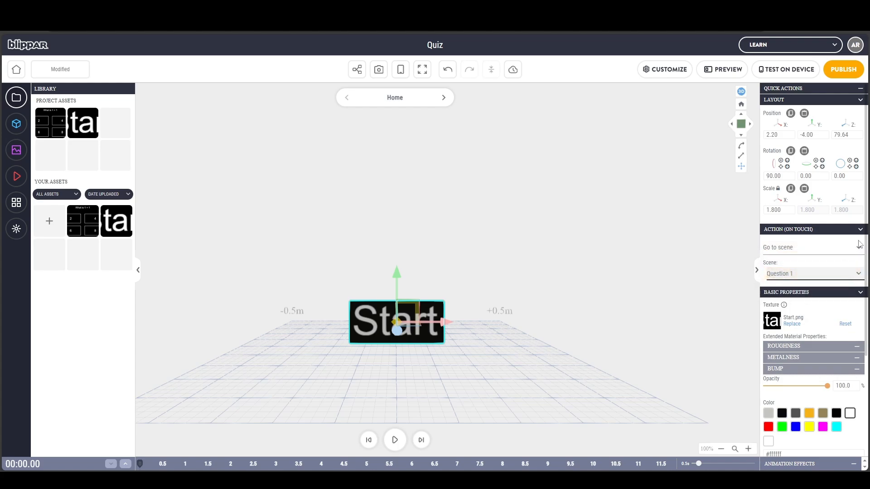
pyautogui.click(842, 253)
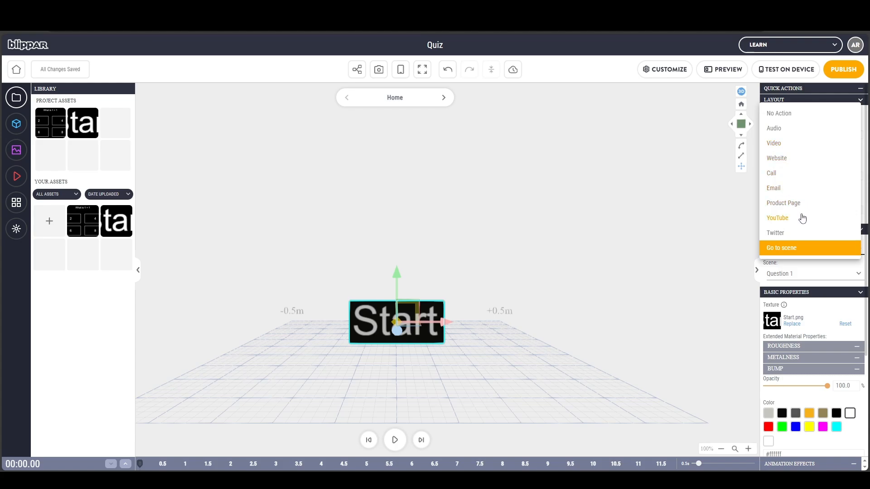
pyautogui.click(786, 250)
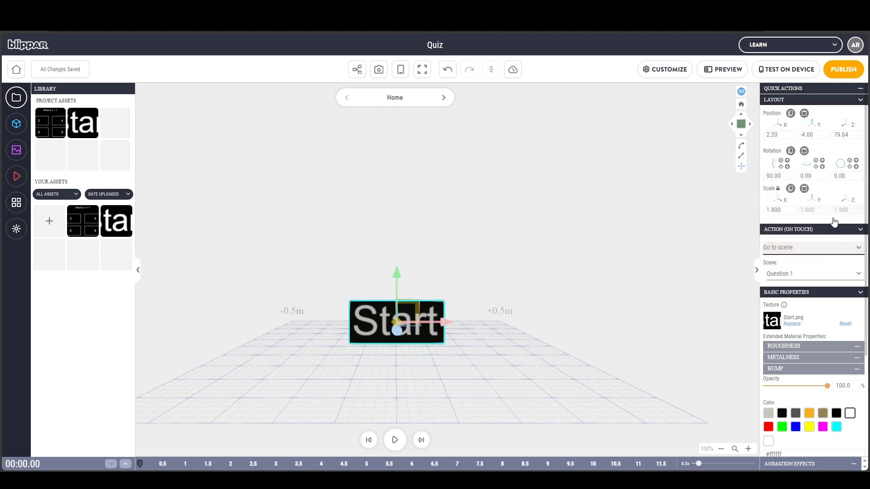
# - Test the Start image's scene link in the phone preview and look around the Question 1 scene
pyautogui.click(707, 72)
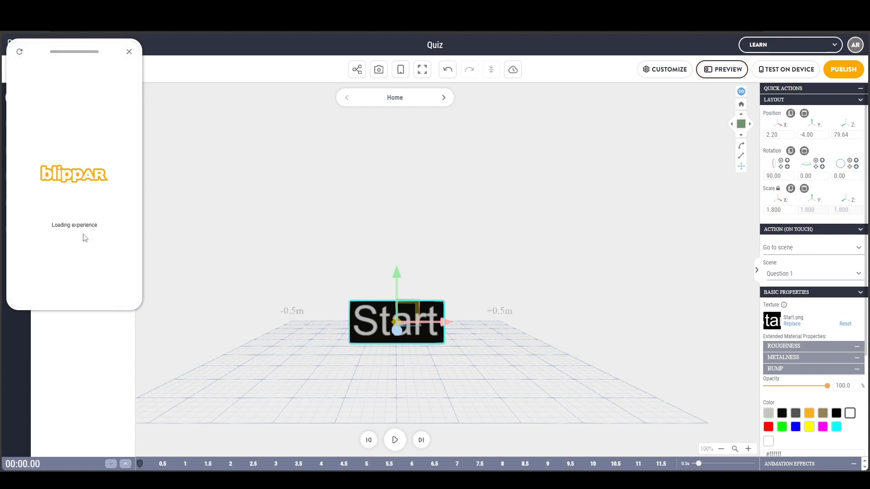
pyautogui.moveTo(70, 255)
pyautogui.mouseDown()
pyautogui.moveTo(98, 271)
pyautogui.moveTo(119, 225)
pyautogui.moveTo(50, 189)
pyautogui.moveTo(23, 237)
pyautogui.moveTo(91, 254)
pyautogui.moveTo(54, 261)
pyautogui.mouseUp()
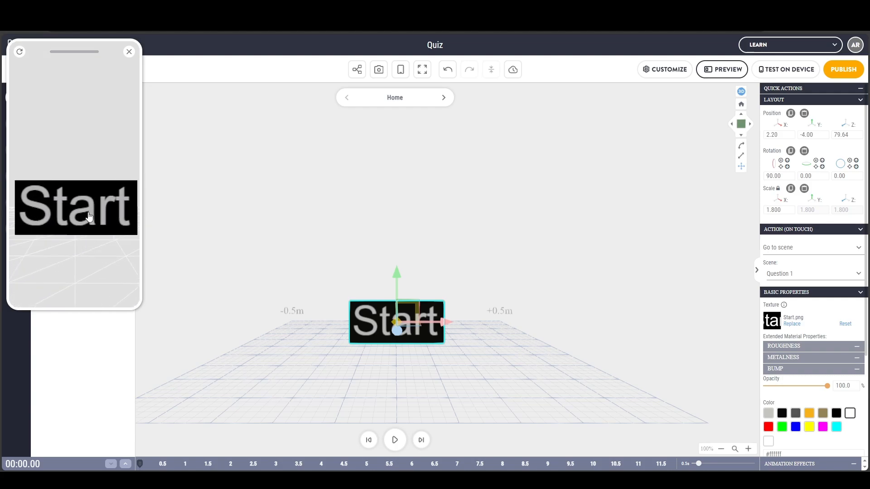
pyautogui.moveTo(86, 250)
pyautogui.mouseDown()
pyautogui.moveTo(79, 254)
pyautogui.moveTo(87, 254)
pyautogui.mouseUp()
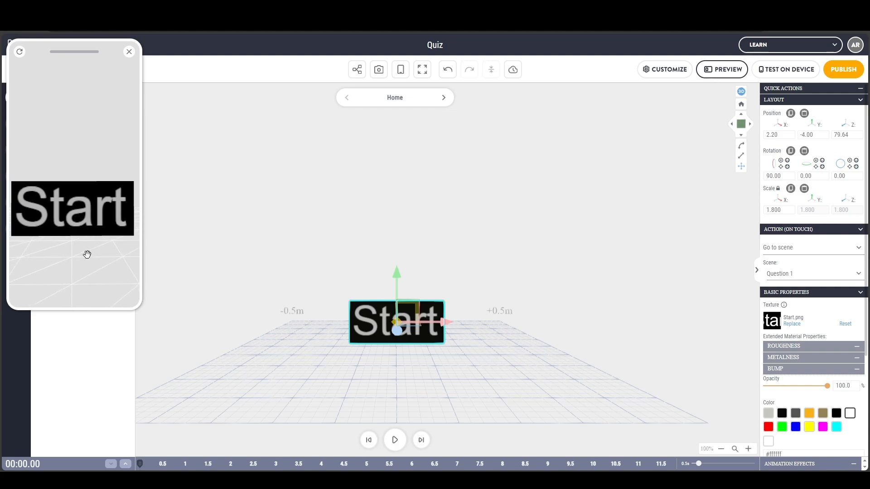
pyautogui.click(85, 217)
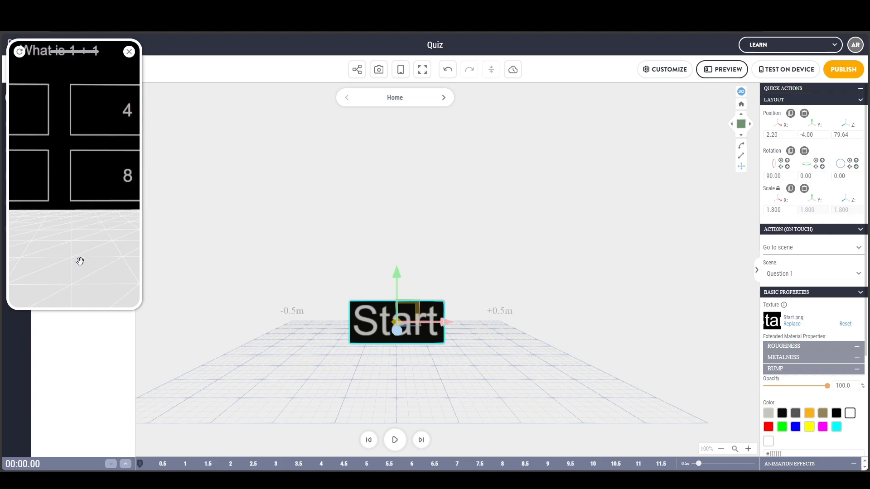
pyautogui.moveTo(83, 214); pyautogui.dragTo(101, 235)
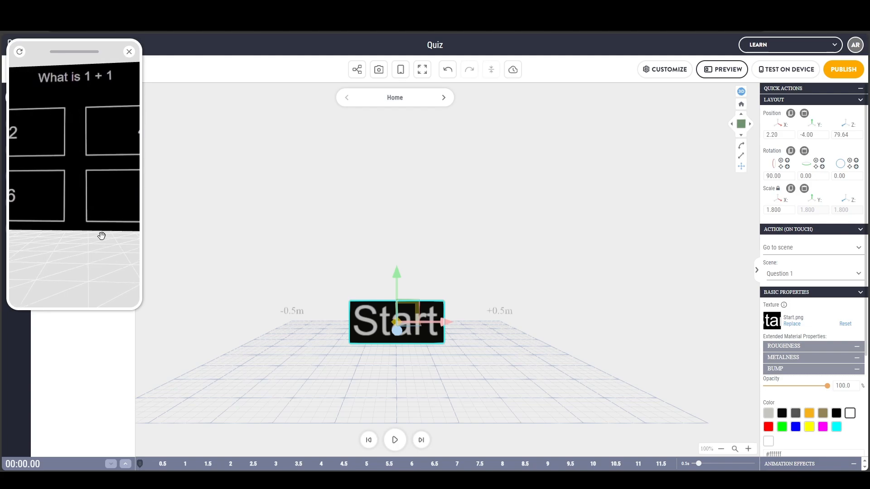
# - Set the Q1 image's proportional scale to 0.72 in the Question 1 scene
pyautogui.click(446, 144)
pyautogui.click(444, 98)
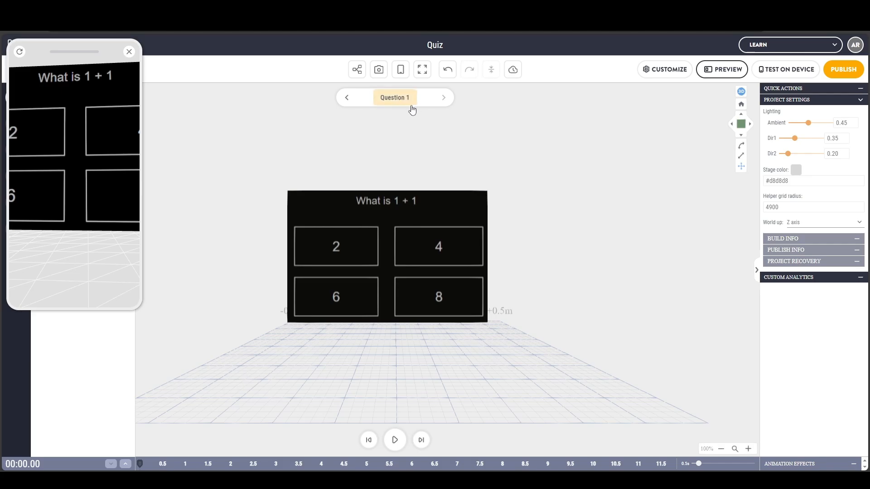
pyautogui.click(388, 226)
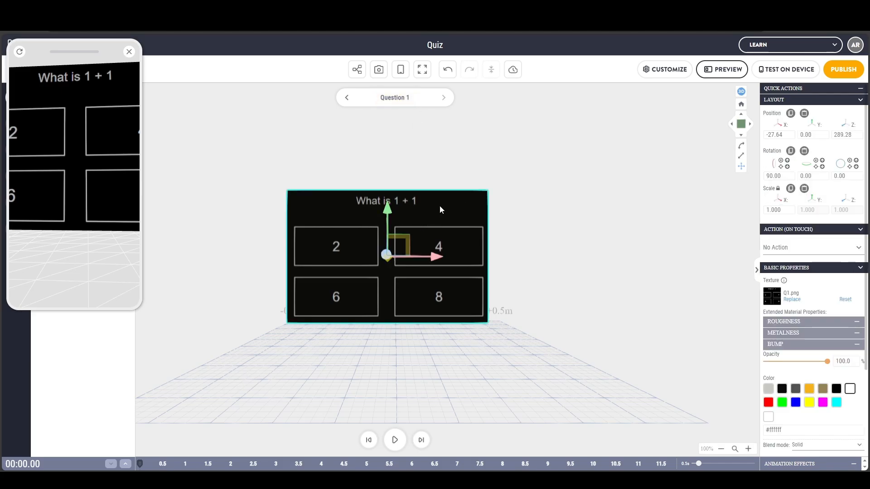
pyautogui.click(791, 212)
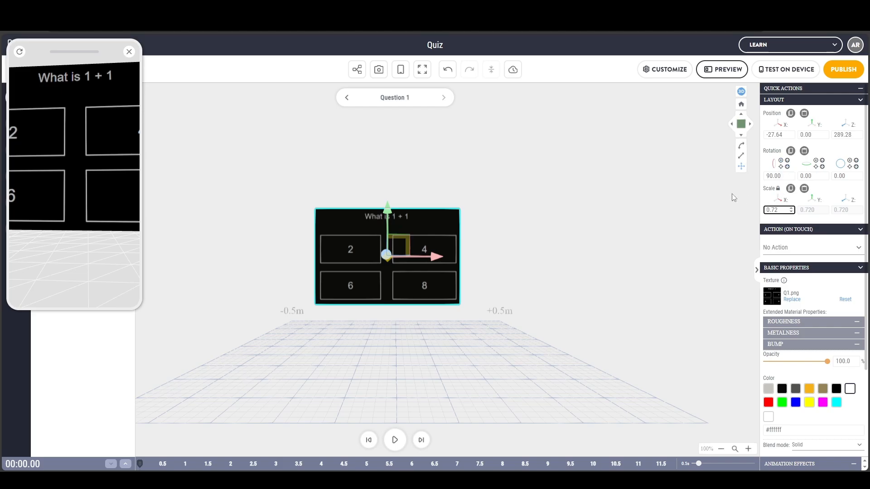
# - Move the Q1 image in the Question 1 scene to about Y -177, Z 211
pyautogui.moveTo(524, 213); pyautogui.dragTo(418, 332, button='right')
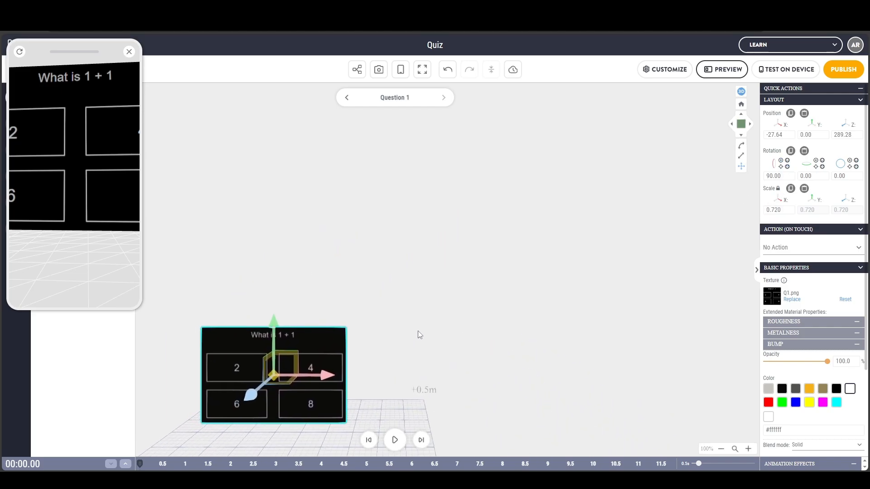
pyautogui.moveTo(251, 393); pyautogui.dragTo(217, 418)
pyautogui.moveTo(416, 303); pyautogui.dragTo(573, 237, button='right')
pyautogui.click(742, 105)
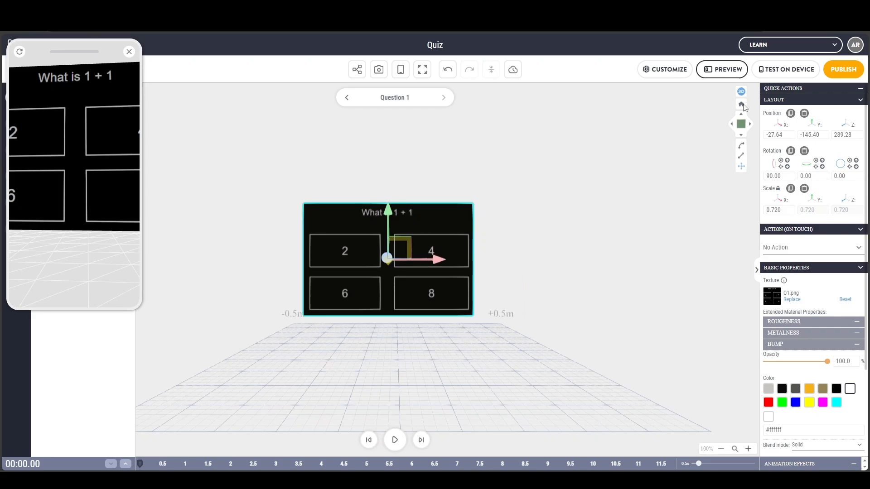
pyautogui.click(538, 268)
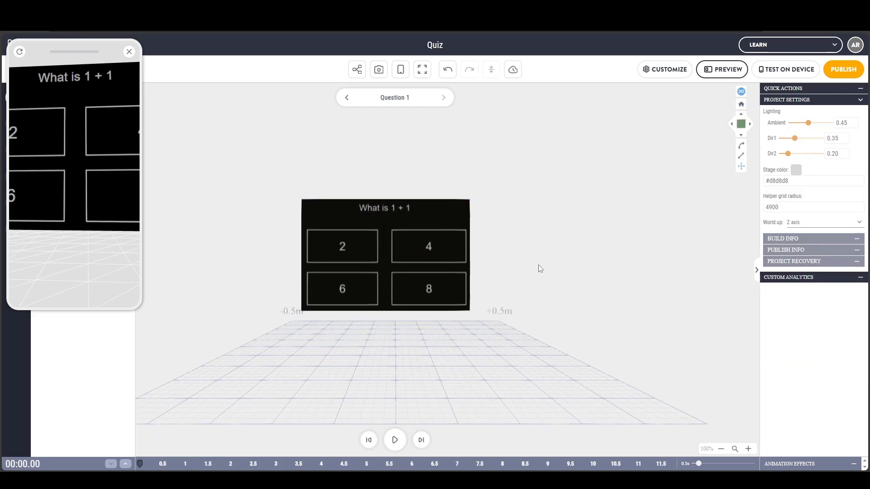
pyautogui.click(377, 250)
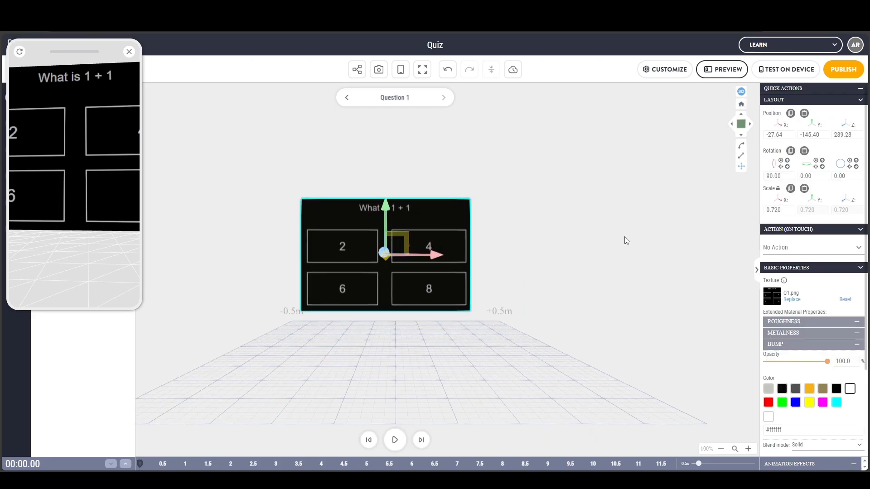
pyautogui.moveTo(623, 241); pyautogui.dragTo(501, 294)
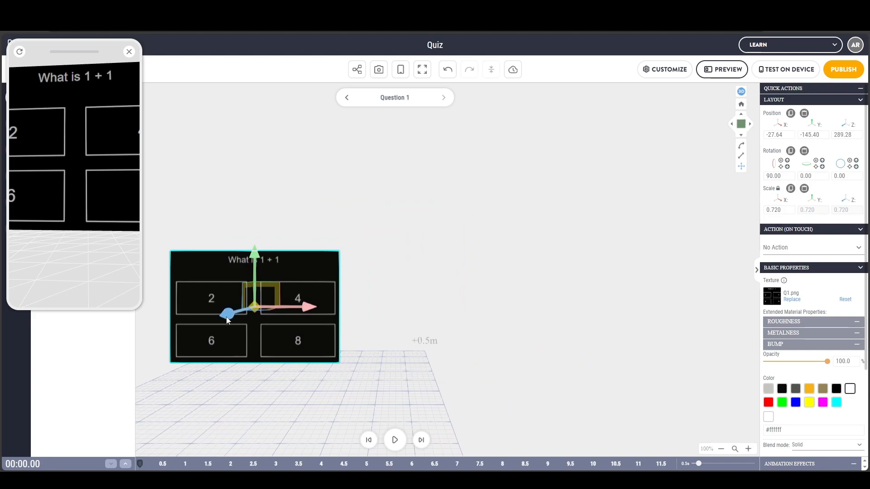
pyautogui.moveTo(228, 314); pyautogui.dragTo(219, 321)
pyautogui.moveTo(248, 259); pyautogui.dragTo(245, 289)
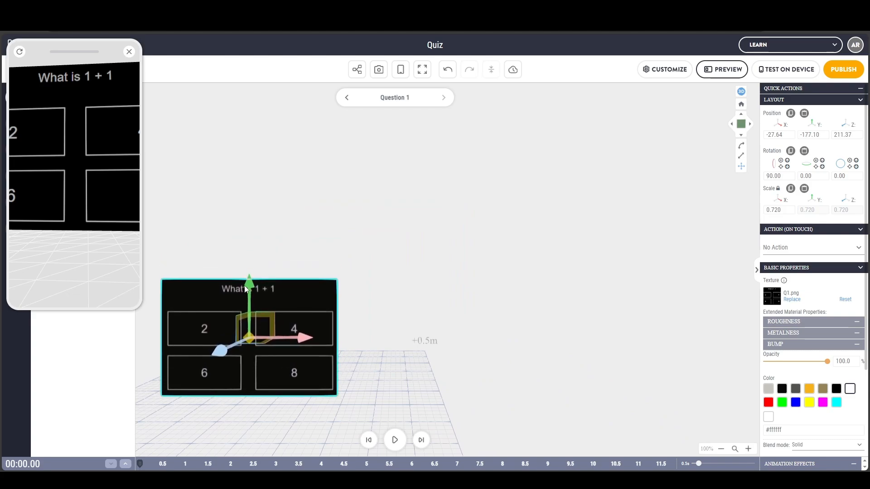
# - Refresh the phone preview and check the Q1 image against the portrait and landscape phone frames
pyautogui.click(19, 51)
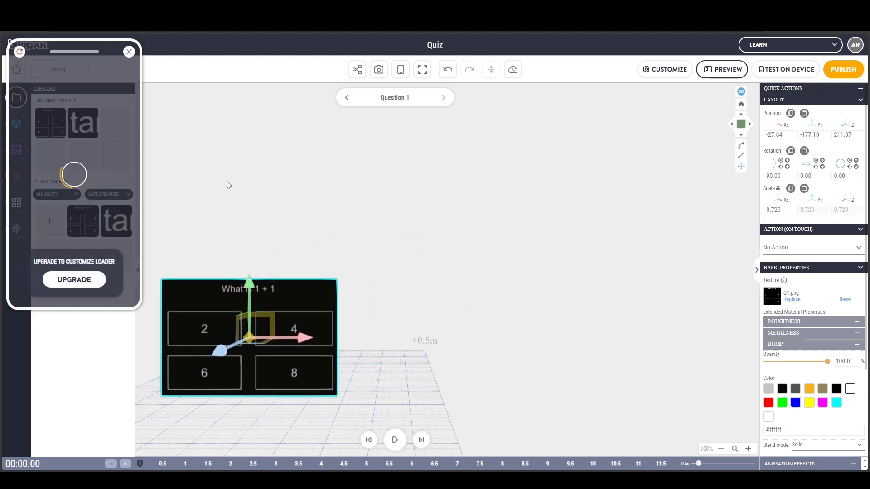
pyautogui.click(741, 104)
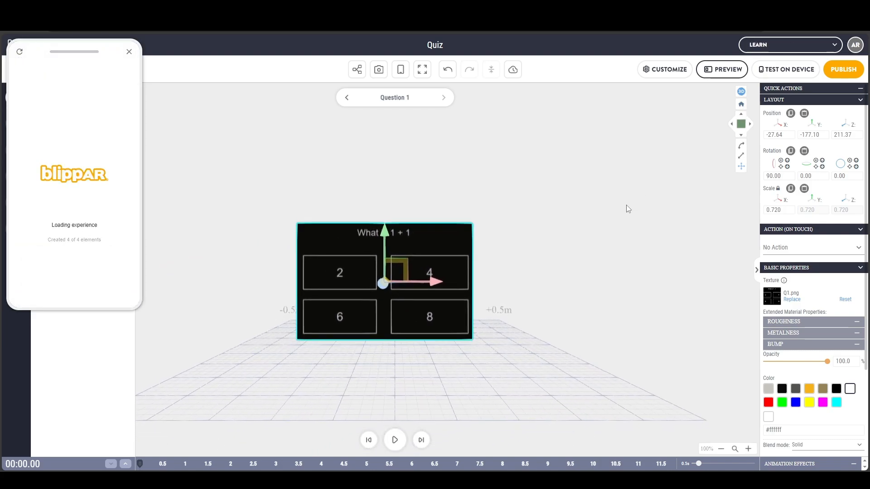
pyautogui.click(621, 208)
pyautogui.click(399, 70)
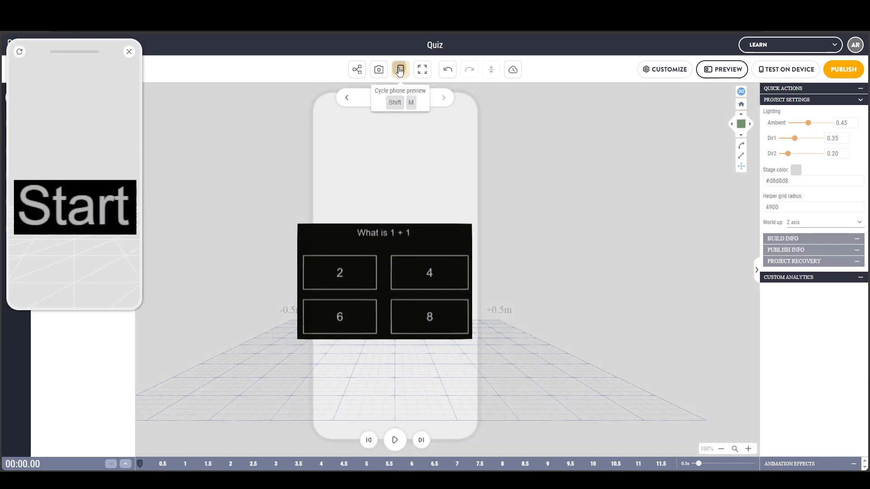
pyautogui.click(399, 70)
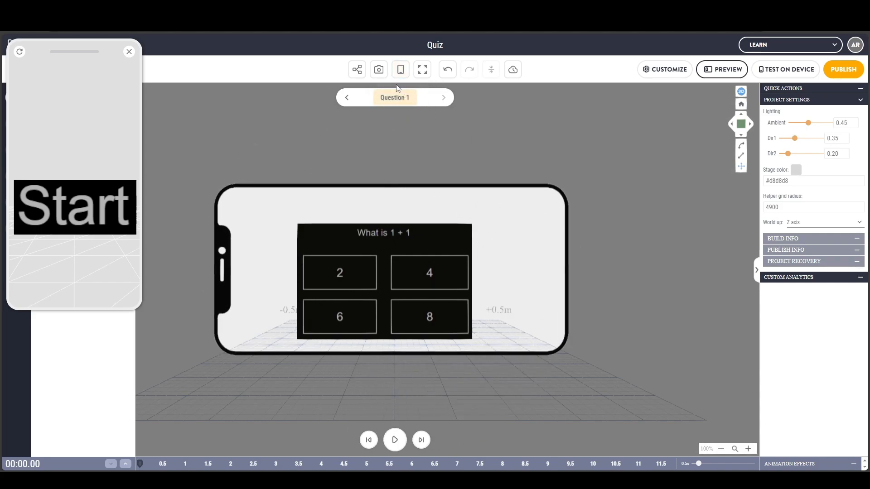
pyautogui.click(400, 70)
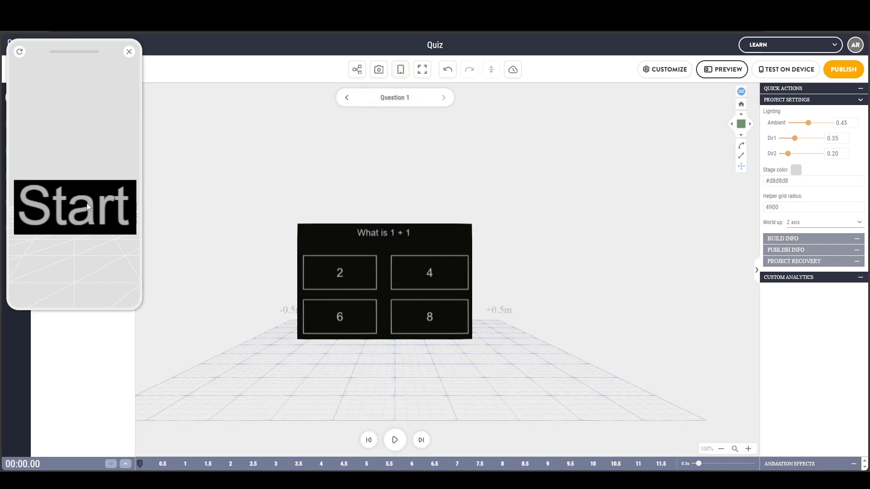
# - Follow the Start image to Question 1 in the refreshed phone preview and examine how the question image fits
pyautogui.moveTo(79, 249)
pyautogui.mouseDown()
pyautogui.moveTo(97, 252)
pyautogui.moveTo(67, 244)
pyautogui.mouseUp()
pyautogui.click(80, 225)
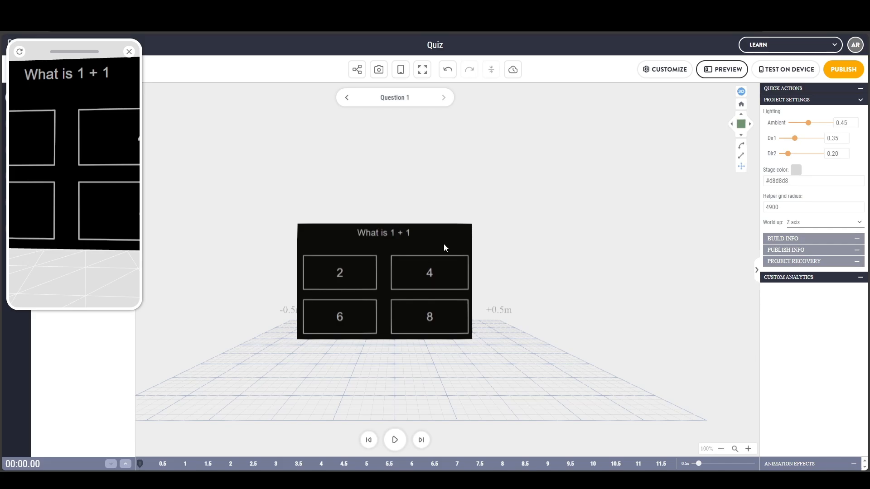
pyautogui.moveTo(30, 202)
pyautogui.mouseDown()
pyautogui.moveTo(88, 208)
pyautogui.moveTo(10, 211)
pyautogui.moveTo(33, 208)
pyautogui.mouseUp()
# - Set the Q1 image's proportional scale to 0.4 and check it in the reloaded phone preview through the Start image
pyautogui.click(350, 235)
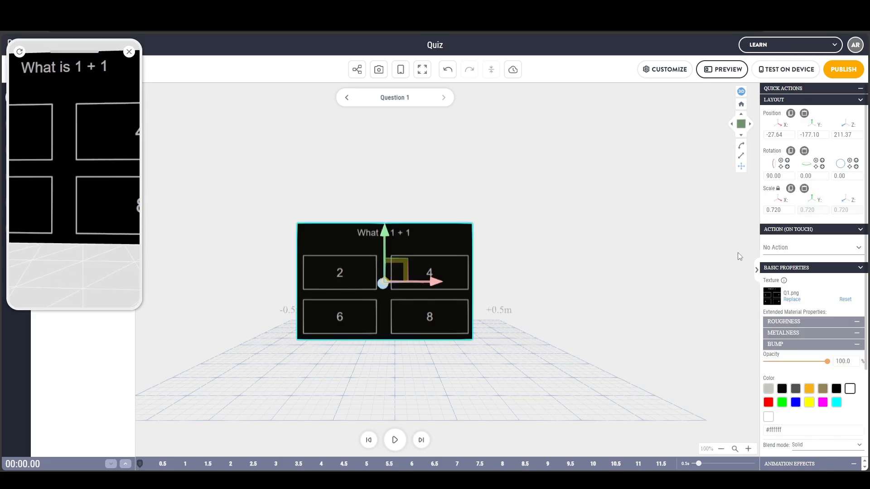
pyautogui.doubleClick(787, 210)
pyautogui.write('0.400')
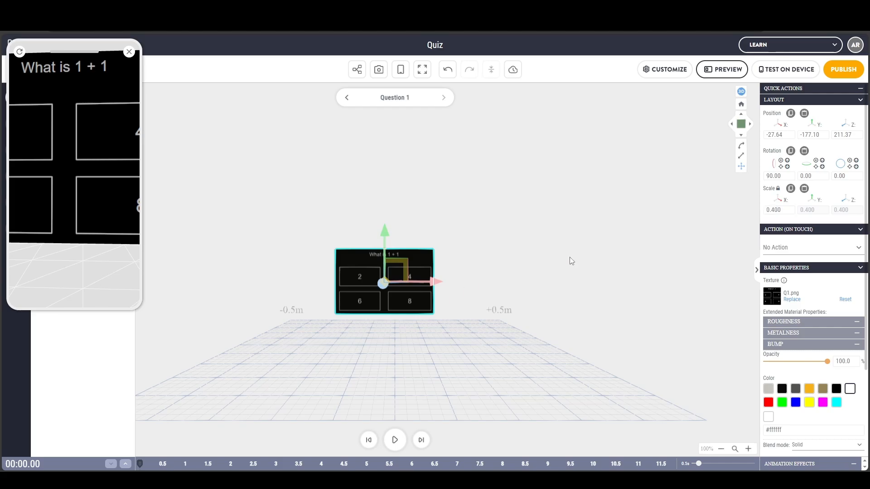
pyautogui.click(569, 260)
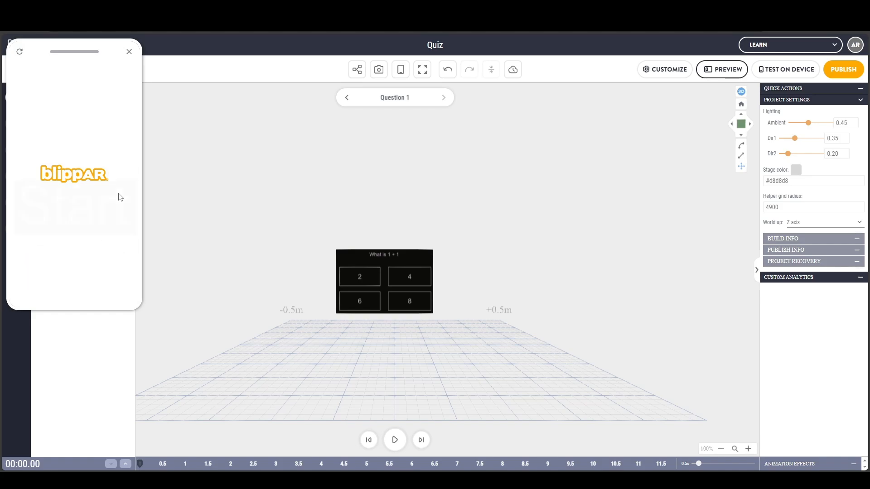
pyautogui.click(100, 201)
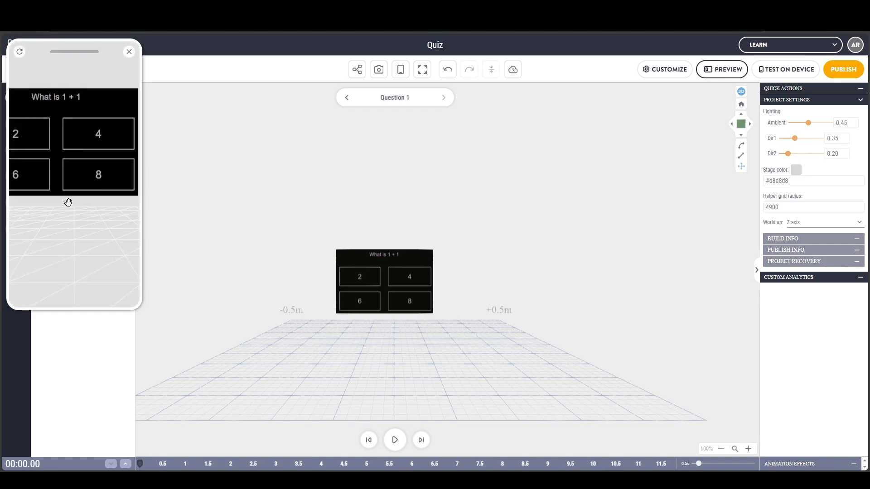
pyautogui.moveTo(68, 199); pyautogui.dragTo(121, 186)
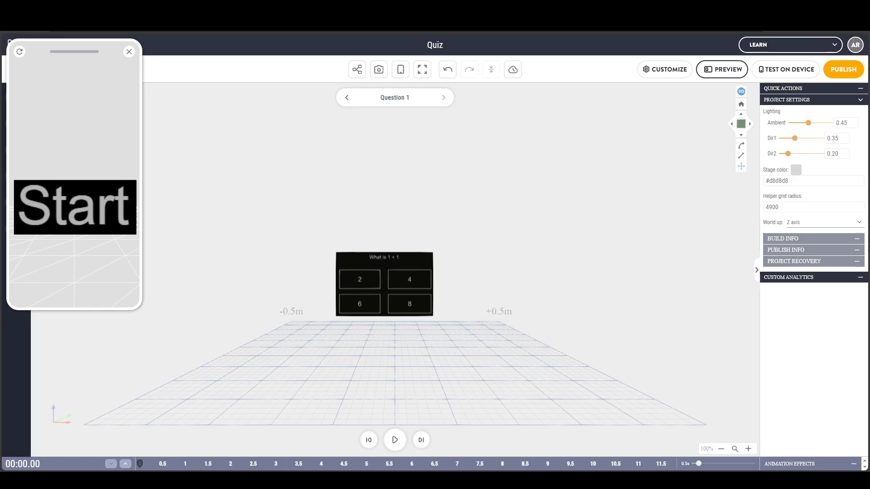
# - Return to the Home scene and review the touch action options for the Start image, including Go to scene
pyautogui.click(347, 98)
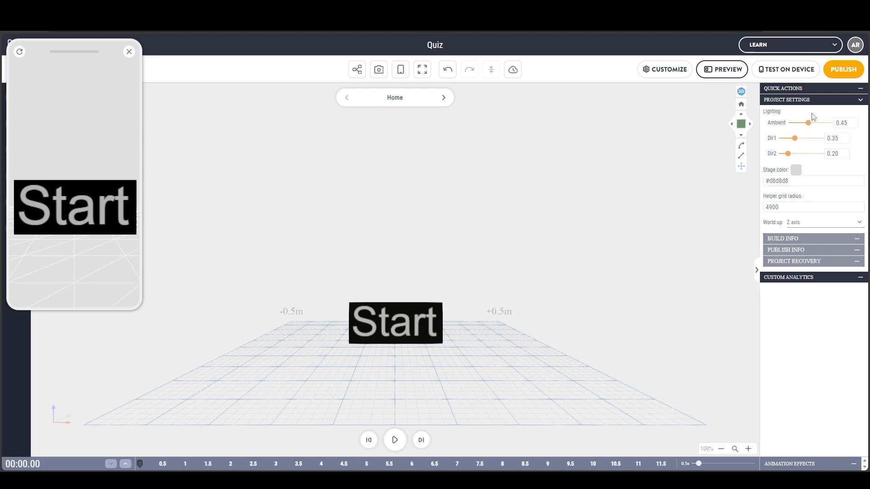
pyautogui.click(432, 330)
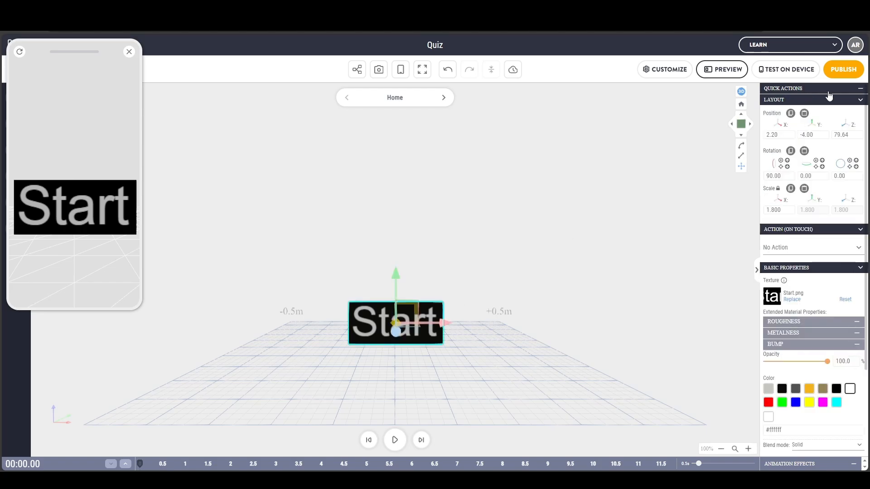
pyautogui.click(829, 89)
pyautogui.click(827, 90)
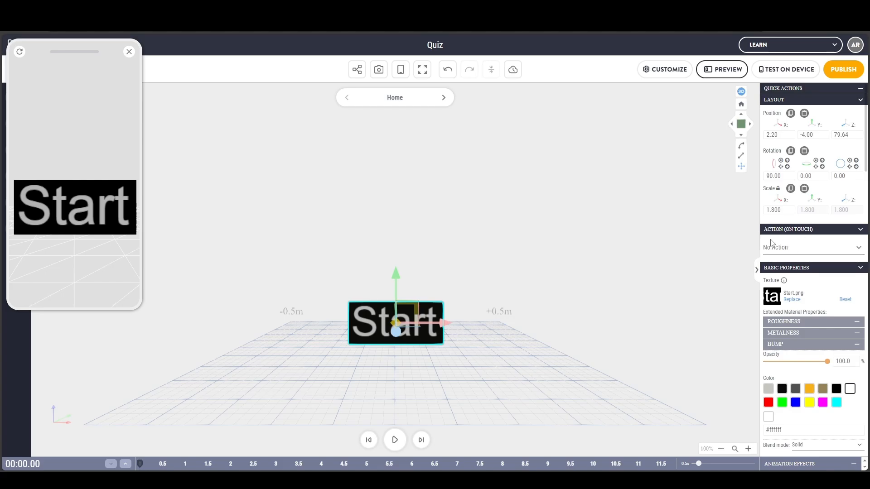
pyautogui.click(792, 250)
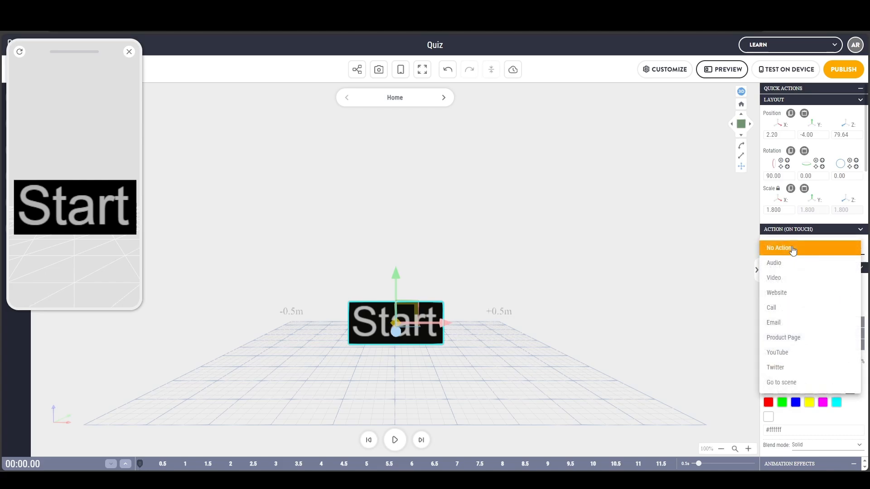
pyautogui.click(660, 267)
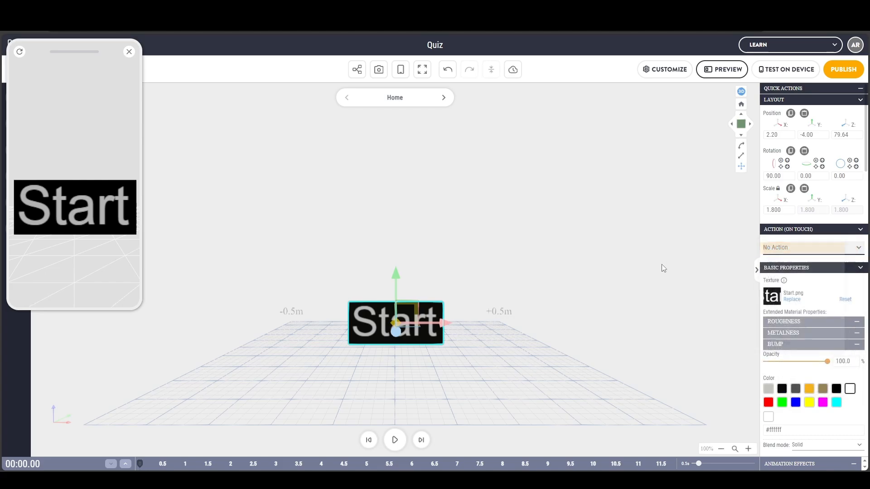
pyautogui.click(779, 248)
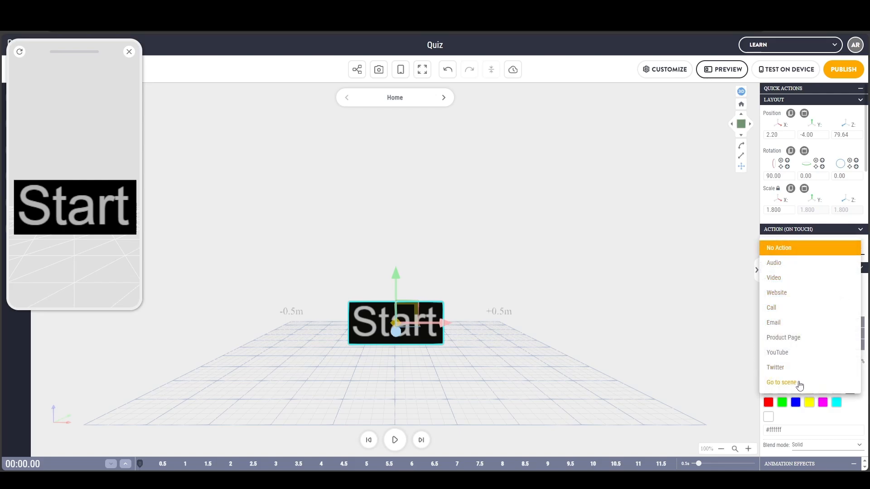
pyautogui.click(688, 308)
pyautogui.click(632, 257)
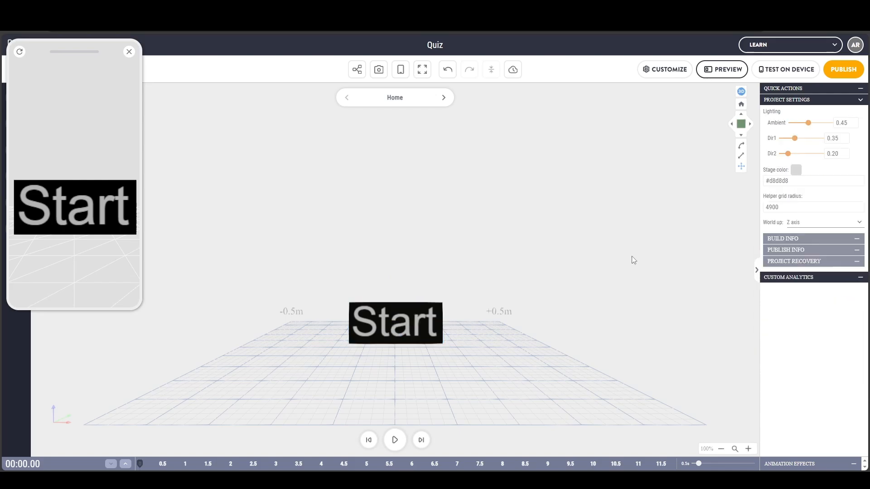
# - Open the Actions and Events Creator for the Home scene, close the phone preview and look through the common nodes
pyautogui.click(358, 71)
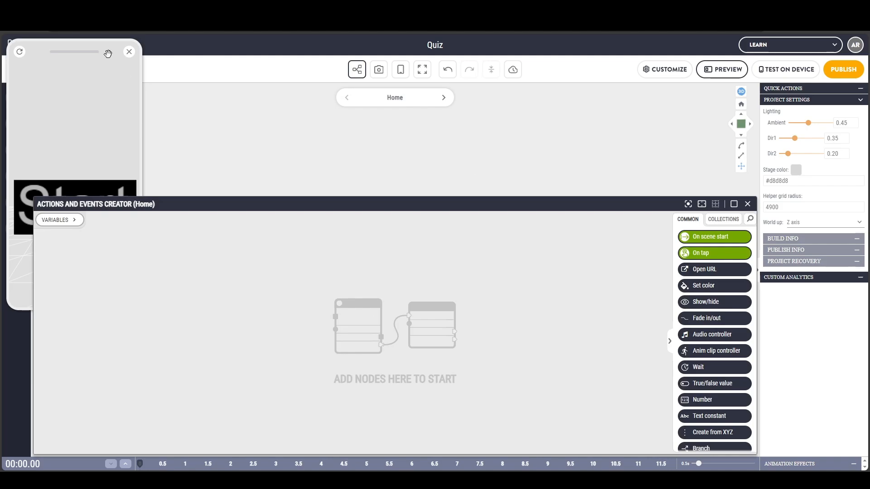
pyautogui.click(129, 52)
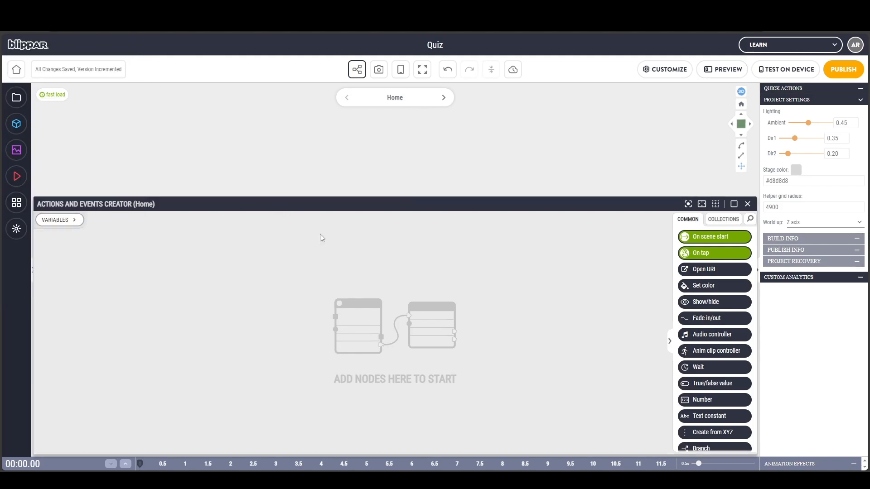
pyautogui.scroll(-2, 715, 303)
pyautogui.scroll(2, 718, 304)
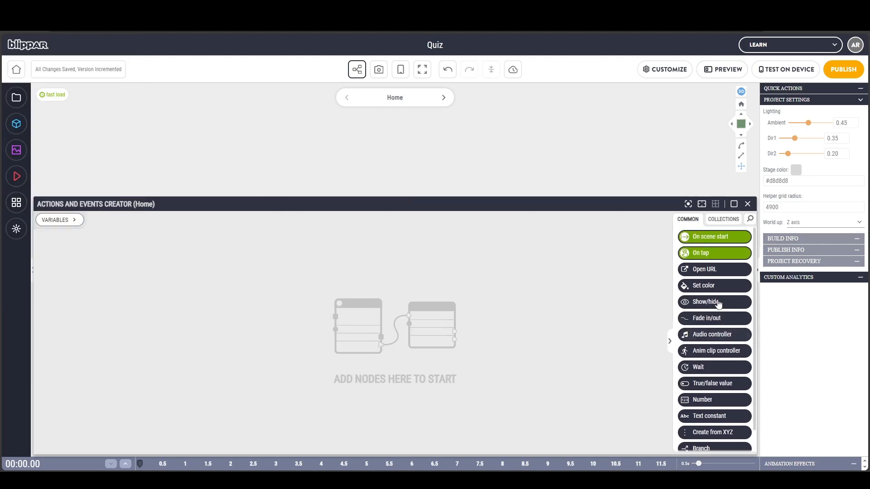
pyautogui.scroll(-1, 721, 346)
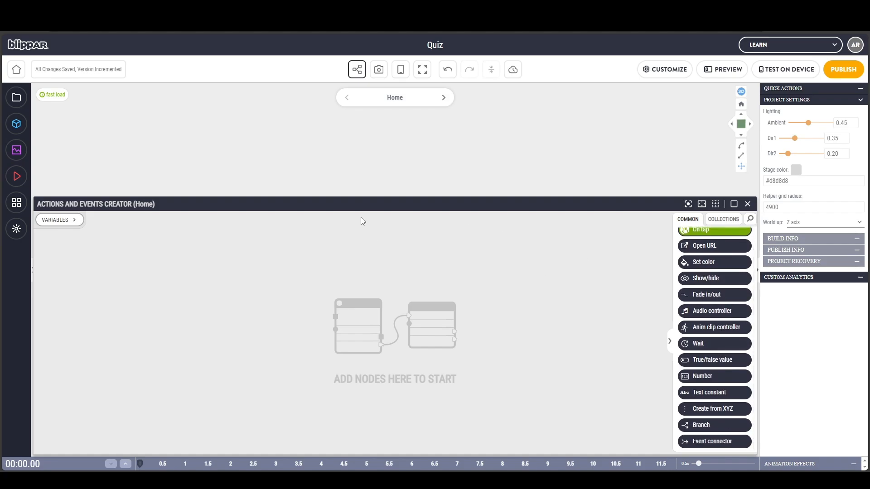
# - Select the Start image and add an On tap node for it in the Home scene's Actions and Events Creator
pyautogui.moveTo(361, 198); pyautogui.dragTo(374, 352)
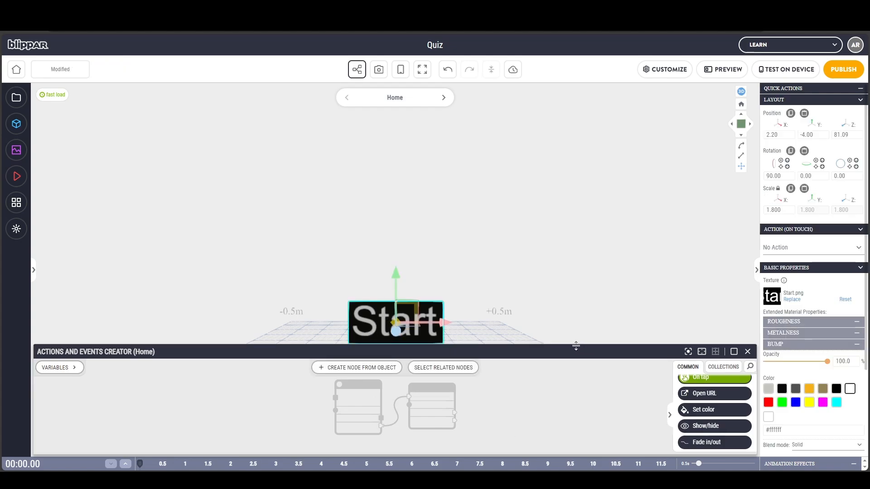
pyautogui.moveTo(576, 346); pyautogui.dragTo(571, 219)
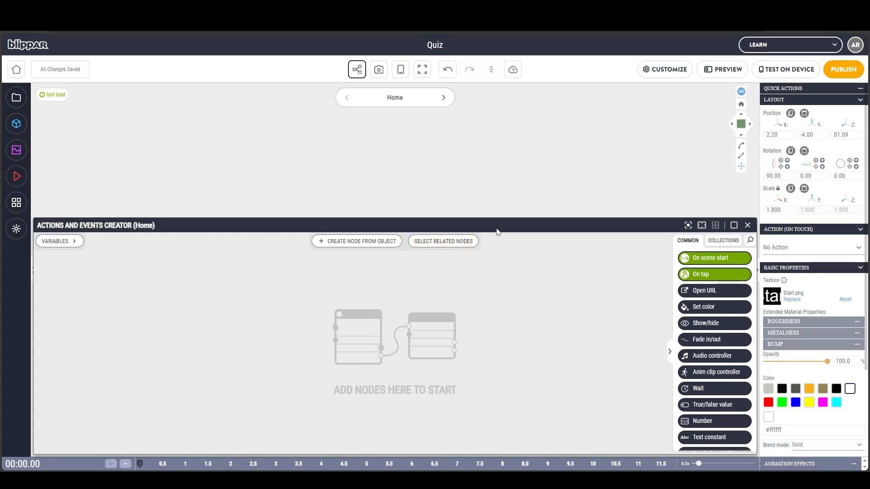
pyautogui.moveTo(494, 219); pyautogui.dragTo(489, 352)
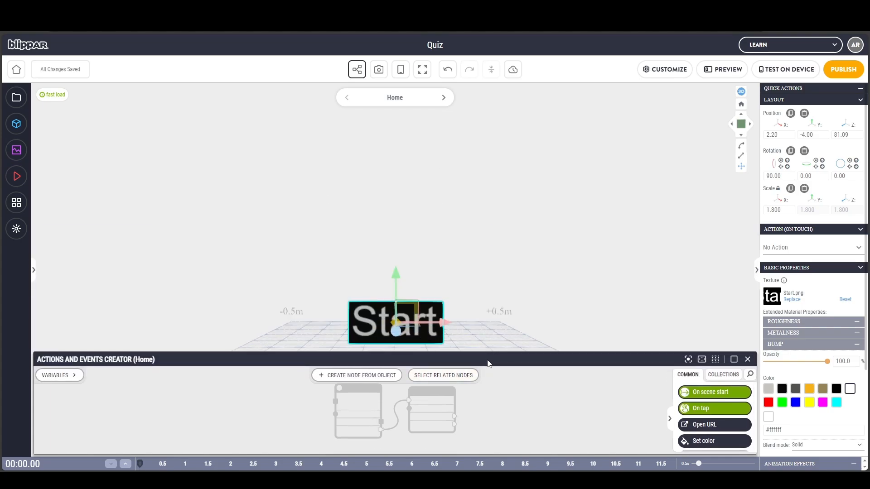
pyautogui.click(416, 327)
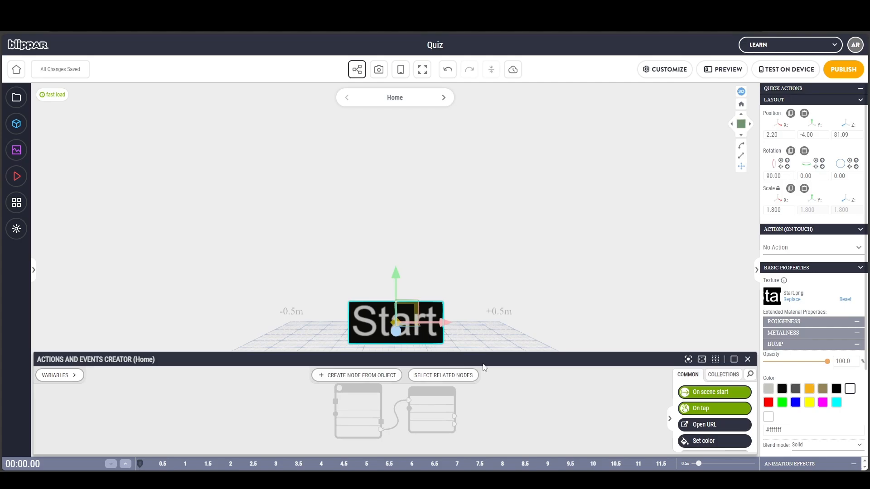
pyautogui.moveTo(496, 354)
pyautogui.mouseDown()
pyautogui.moveTo(493, 258)
pyautogui.moveTo(496, 366)
pyautogui.mouseUp()
pyautogui.click(268, 313)
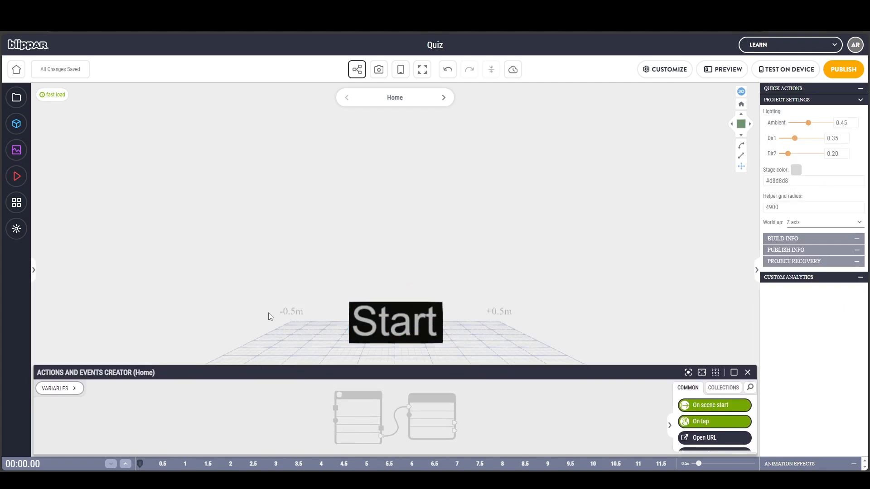
pyautogui.click(385, 321)
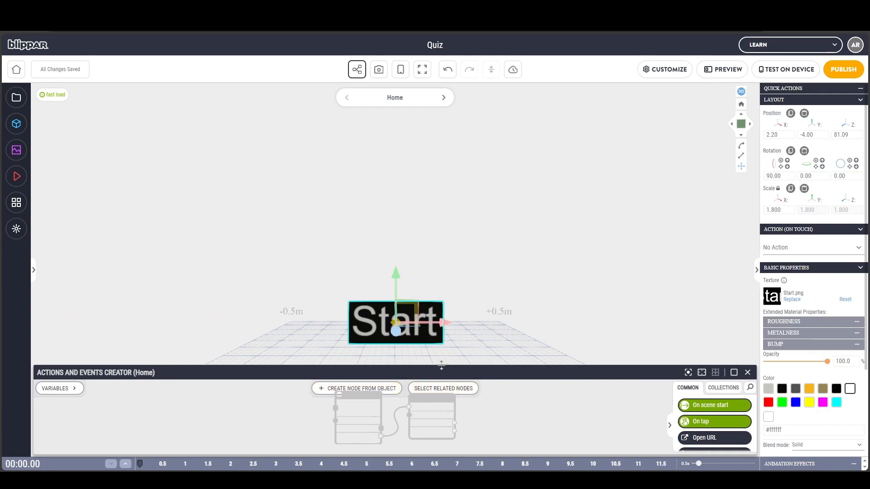
pyautogui.moveTo(441, 368); pyautogui.dragTo(440, 217)
pyautogui.click(725, 272)
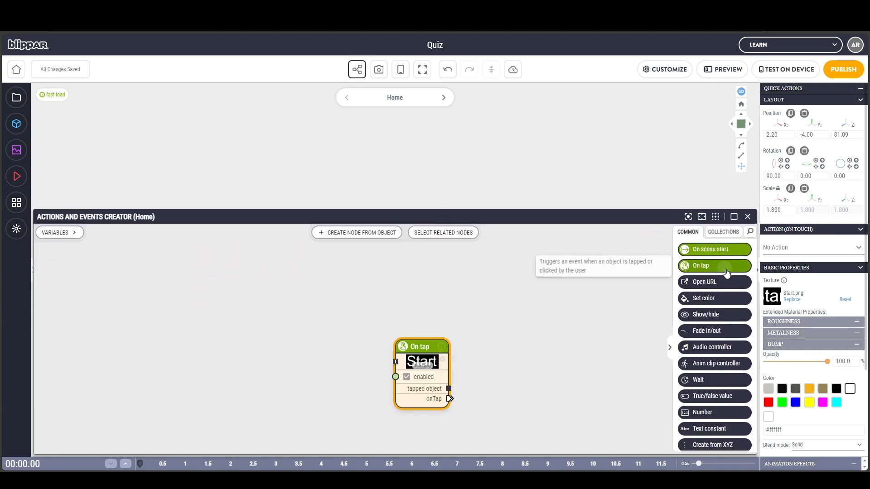
# - Reposition the Start image's On tap node and add a Go to scene node beside it, found by searching for "scene"
pyautogui.moveTo(403, 343); pyautogui.dragTo(294, 284)
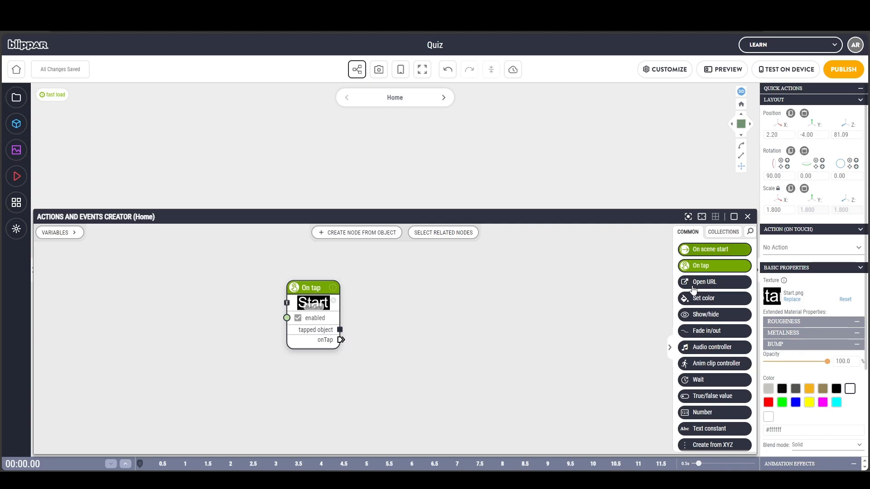
pyautogui.scroll(-1, 719, 340)
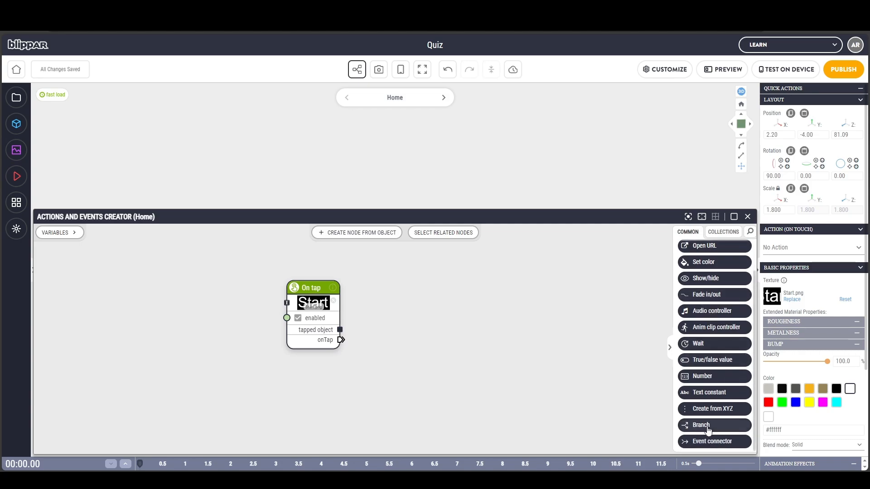
pyautogui.scroll(1, 722, 379)
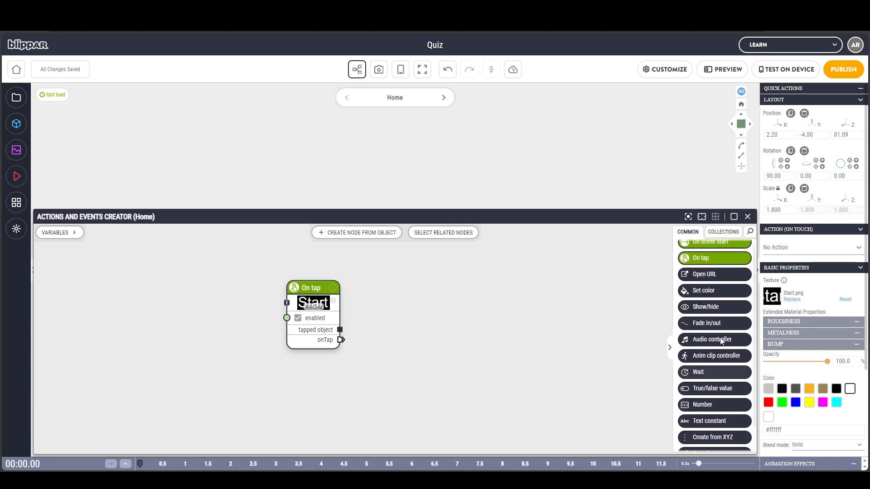
pyautogui.click(750, 231)
pyautogui.write('scene')
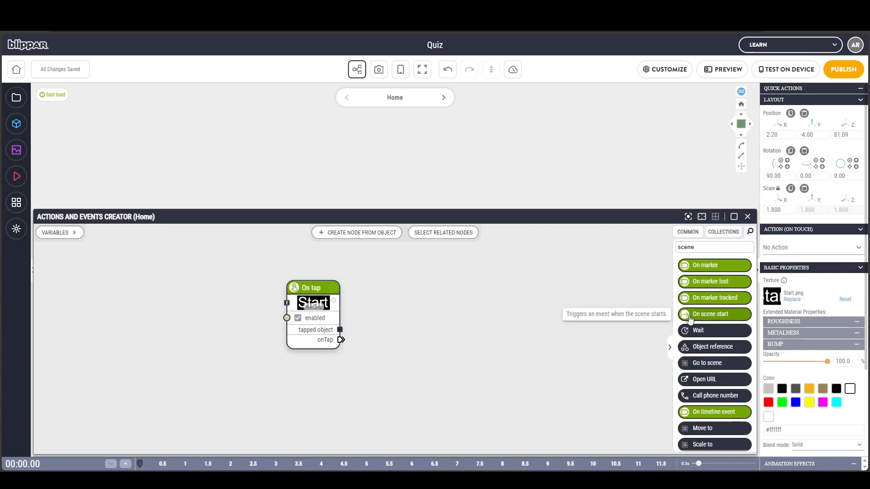
pyautogui.scroll(-1, 721, 354)
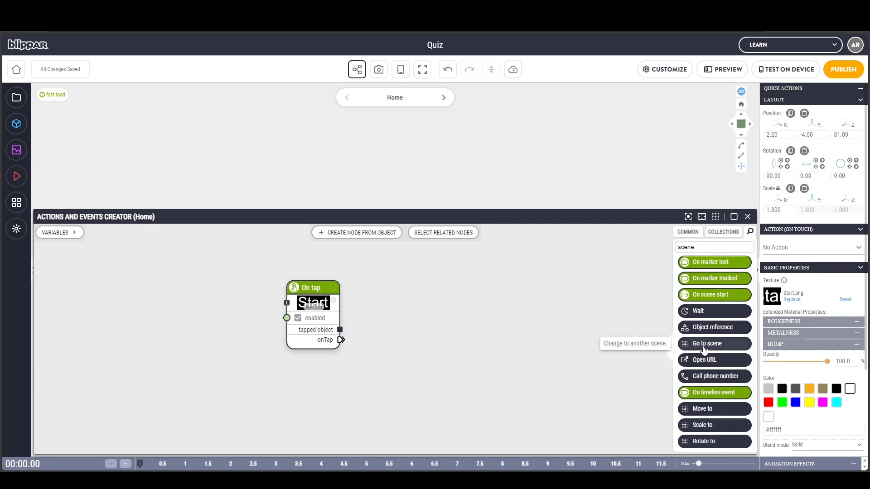
pyautogui.moveTo(704, 350); pyautogui.dragTo(476, 298)
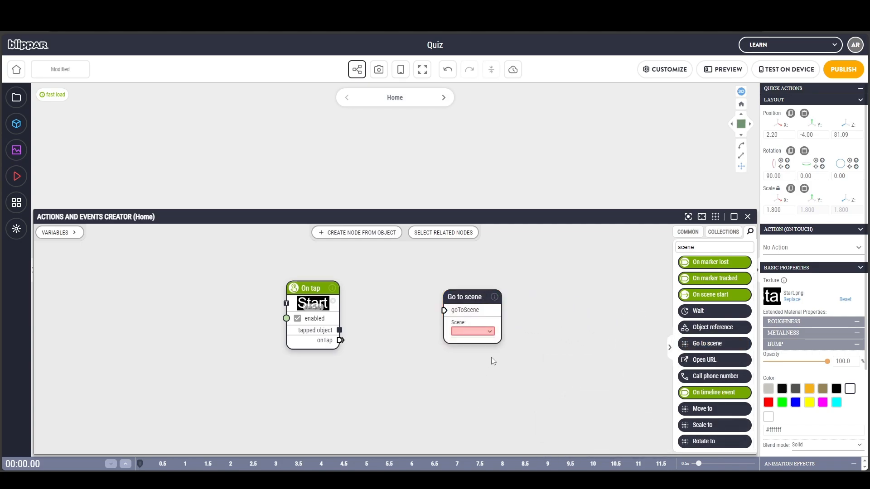
# - Set the Go to scene node's scene to Question 1 and connect the On tap node's onTap output to its goToScene input
pyautogui.click(474, 331)
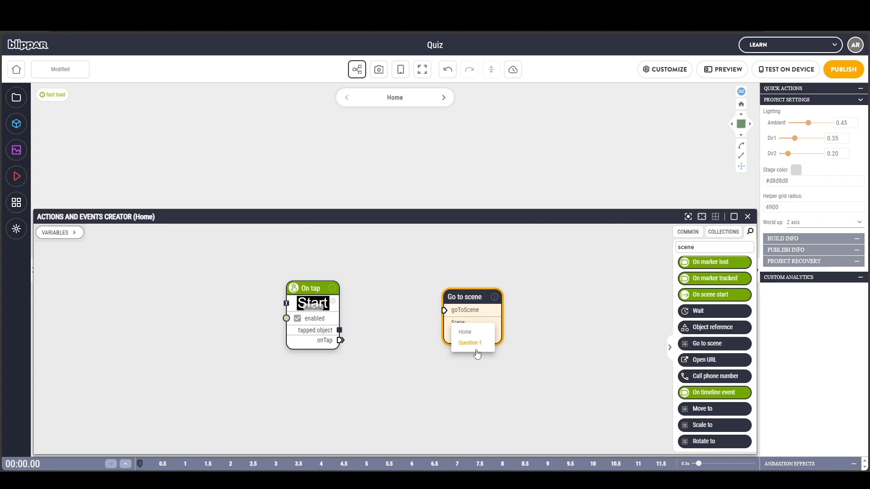
pyautogui.click(471, 344)
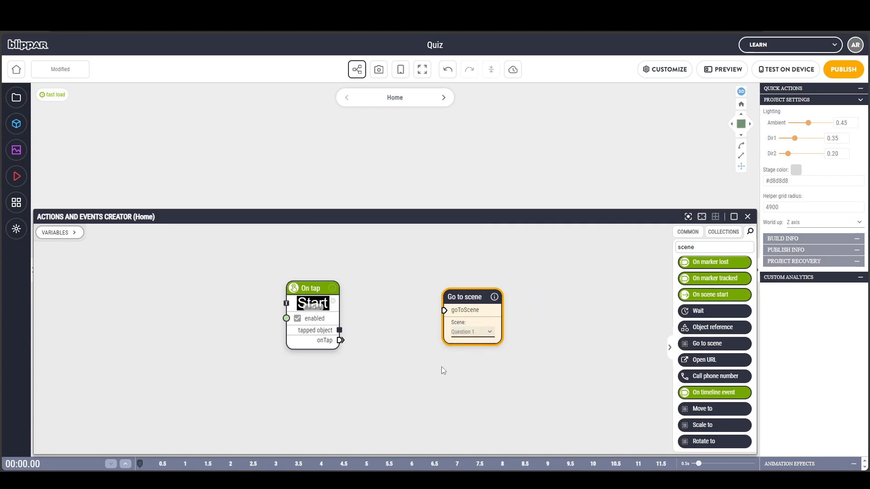
pyautogui.click(408, 388)
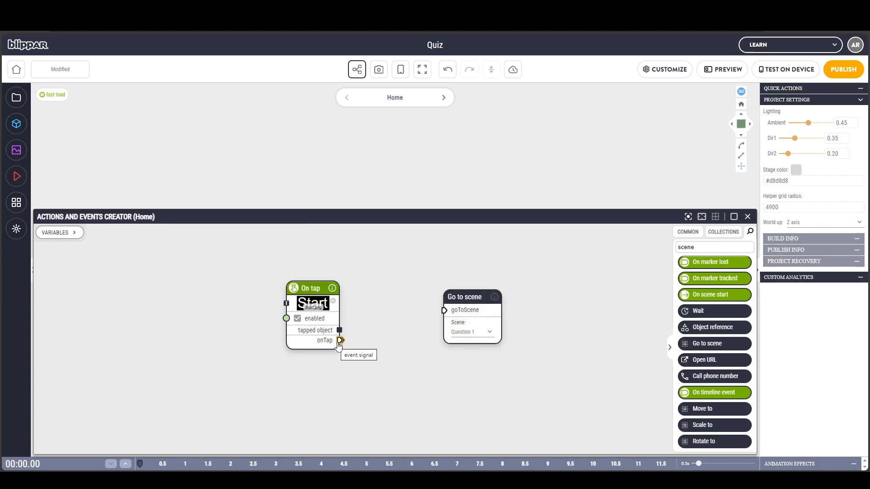
pyautogui.moveTo(340, 341); pyautogui.dragTo(372, 341)
pyautogui.moveTo(414, 319)
pyautogui.mouseDown()
pyautogui.moveTo(444, 310)
pyautogui.moveTo(418, 303)
pyautogui.mouseUp()
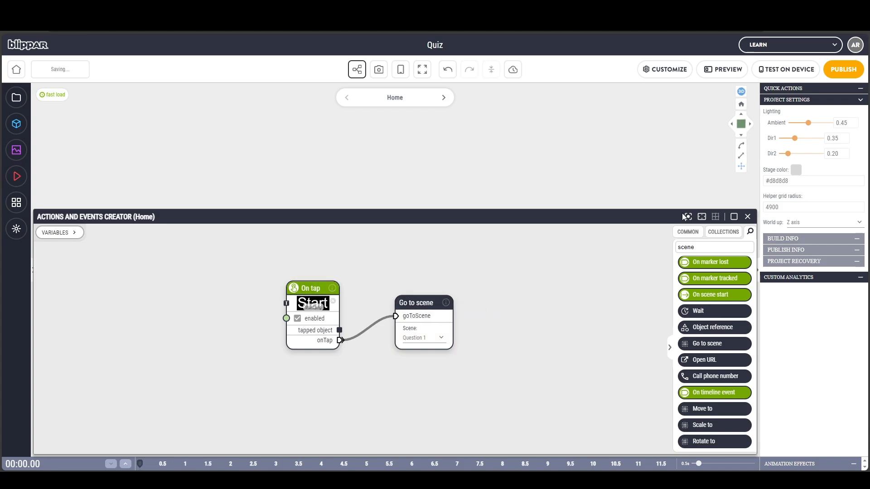
# - Preview the project and tap the Start image to test the node-driven jump to the Question 1 scene
pyautogui.click(723, 72)
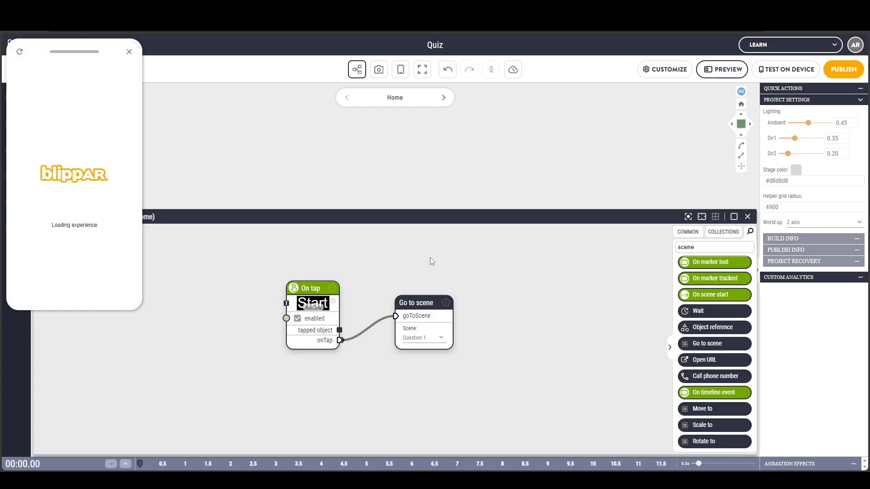
pyautogui.moveTo(86, 229); pyautogui.dragTo(48, 252)
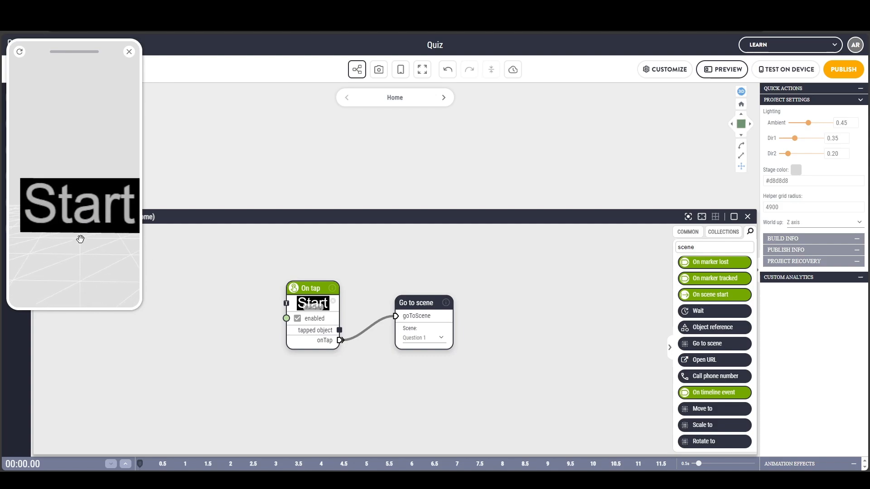
pyautogui.click(89, 212)
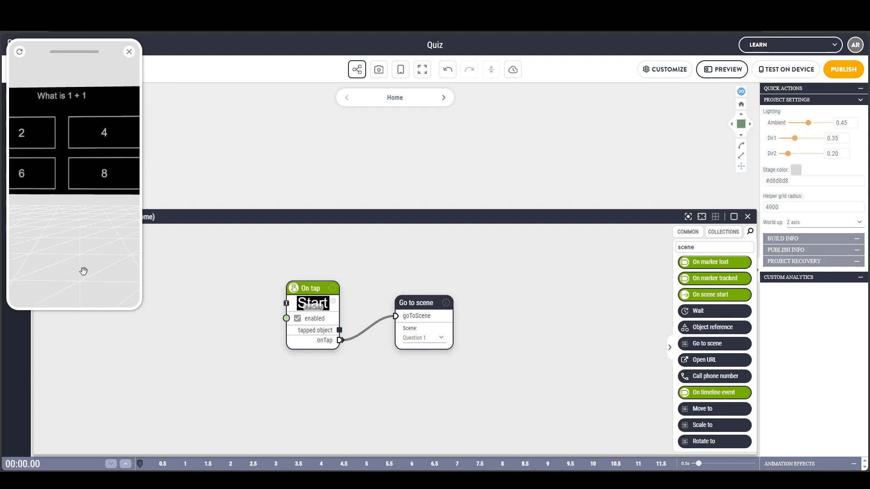
pyautogui.moveTo(53, 216); pyautogui.dragTo(89, 210)
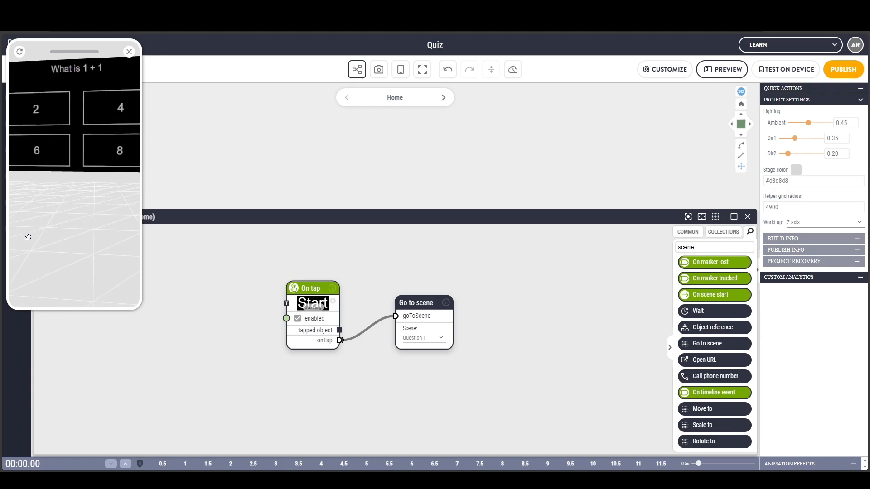
pyautogui.click(385, 257)
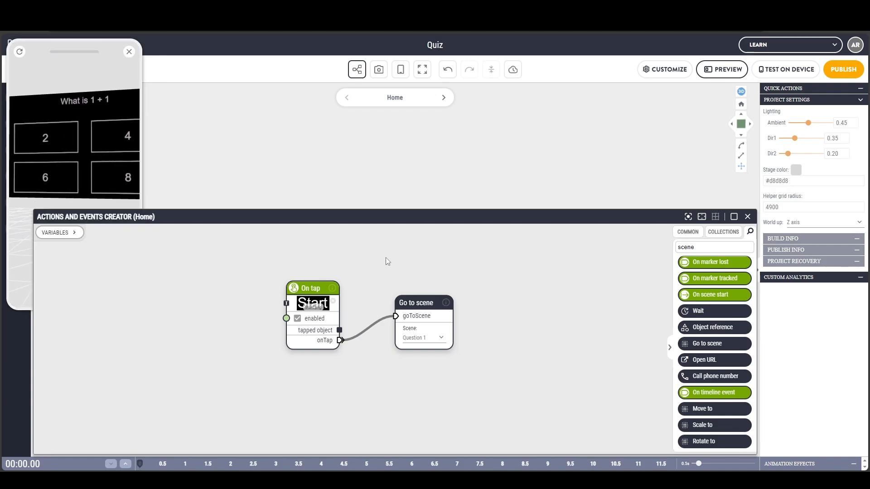